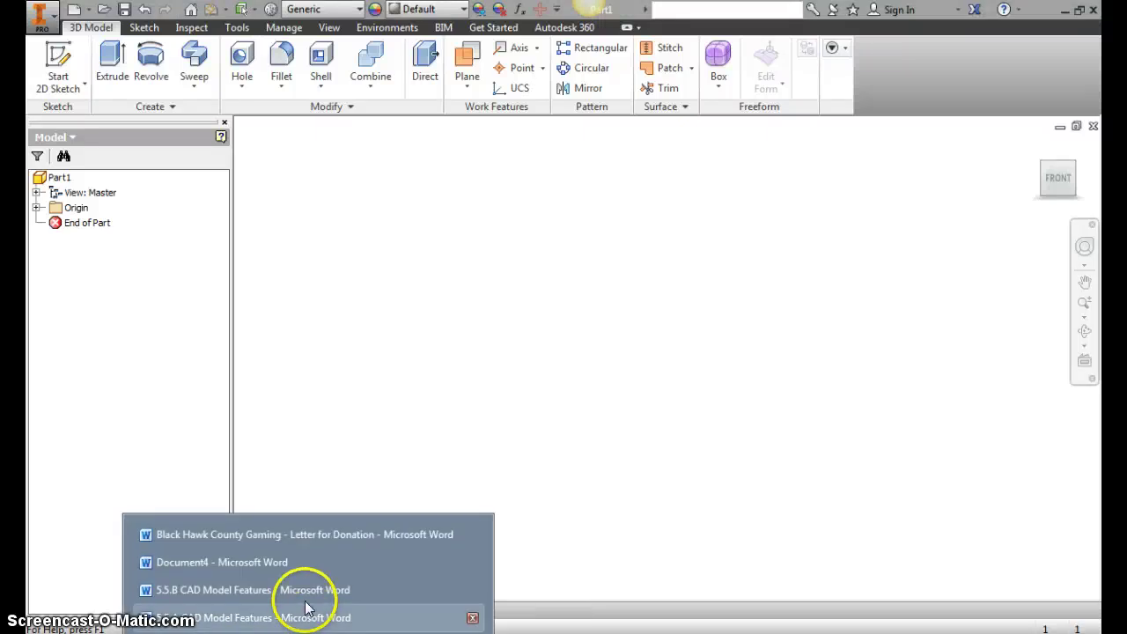
# Switch to the 5.5.A CAD Model Features Word document to view the dimensioned axle drawing
pyautogui.click(283, 614)
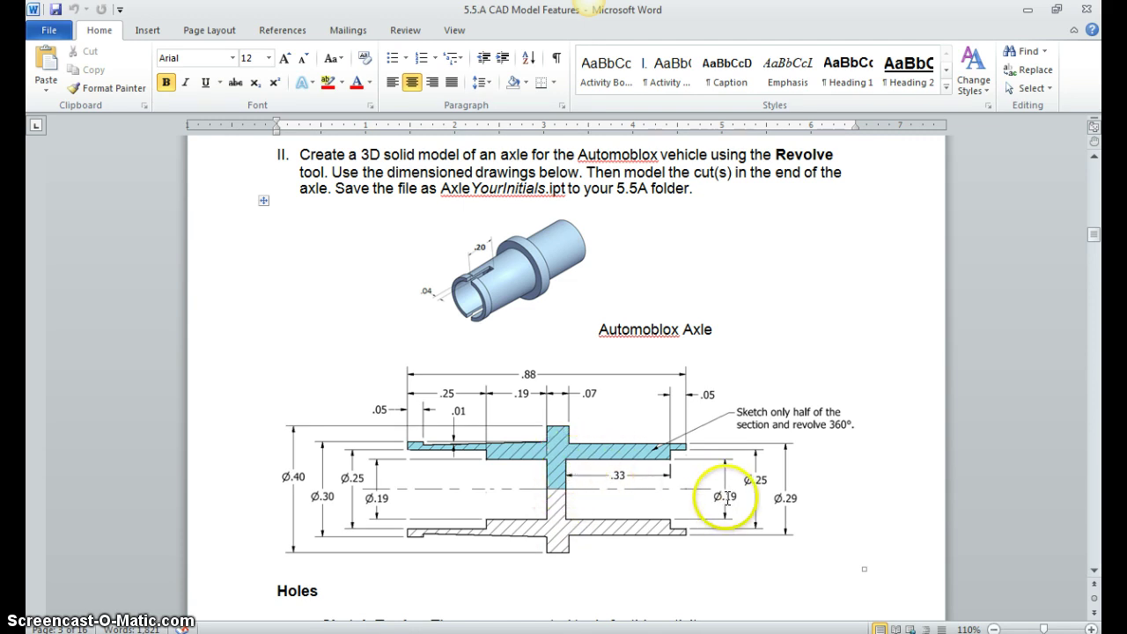
# Start a new 2D sketch on the XY plane of the Inventor part
pyautogui.click(414, 632)
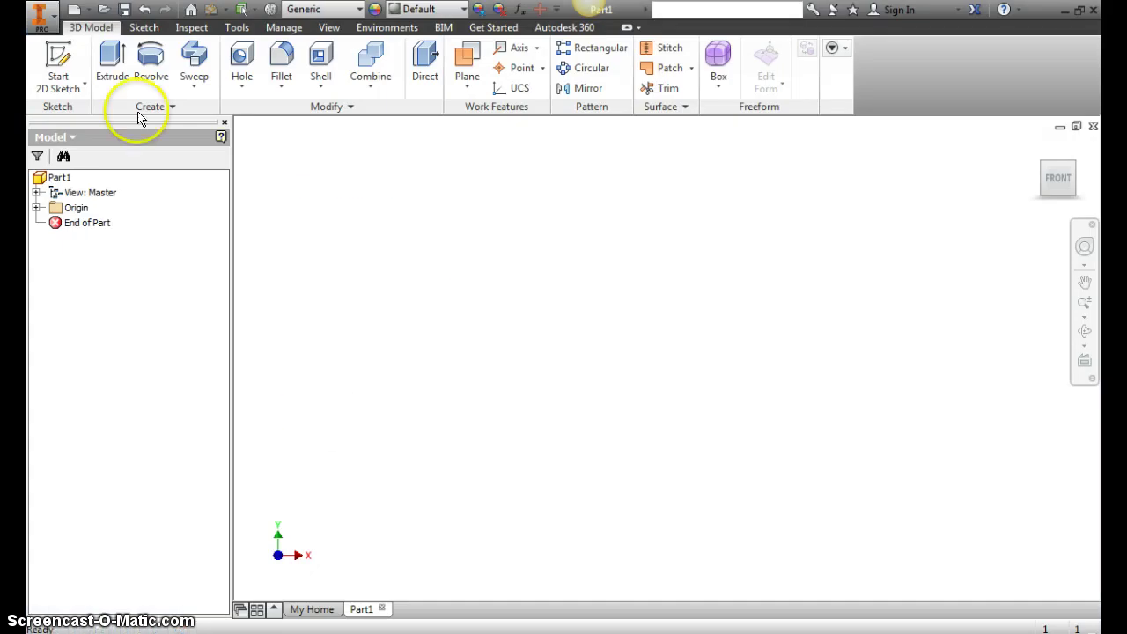
pyautogui.click(60, 60)
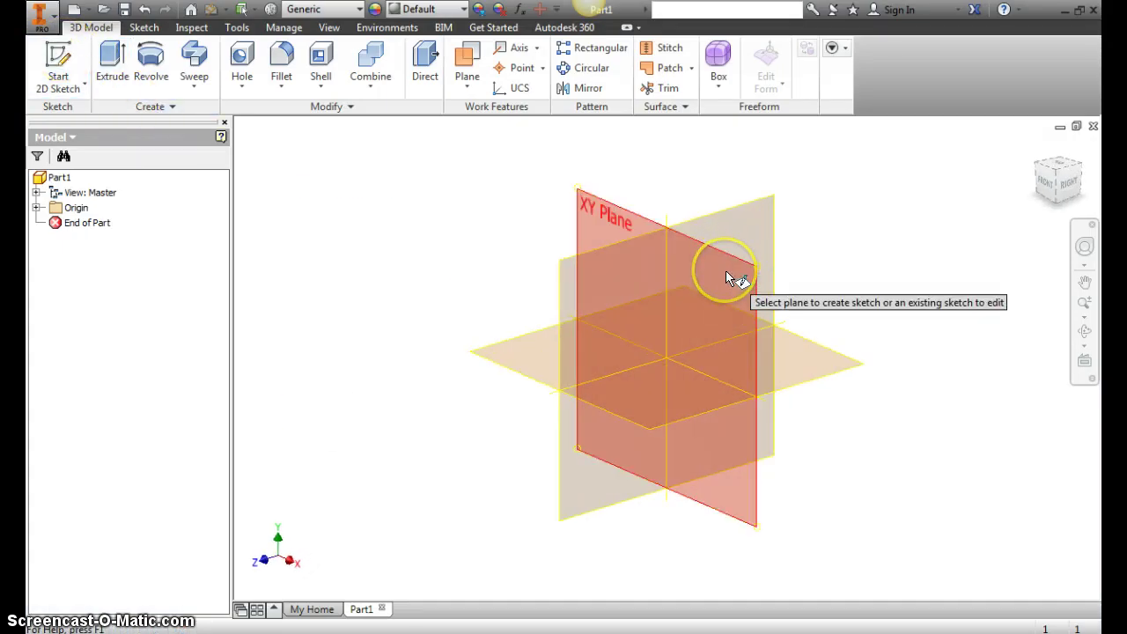
pyautogui.click(729, 275)
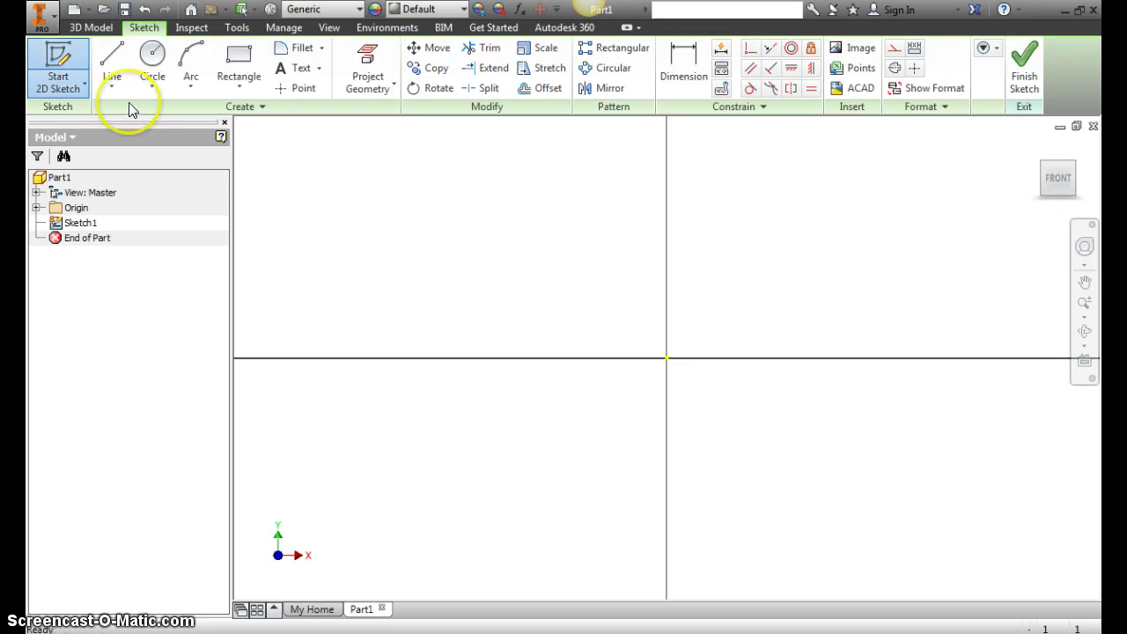
# Draw a .095 (.19/2) vertical line up from the origin, then a .330 horizontal line
pyautogui.click(111, 60)
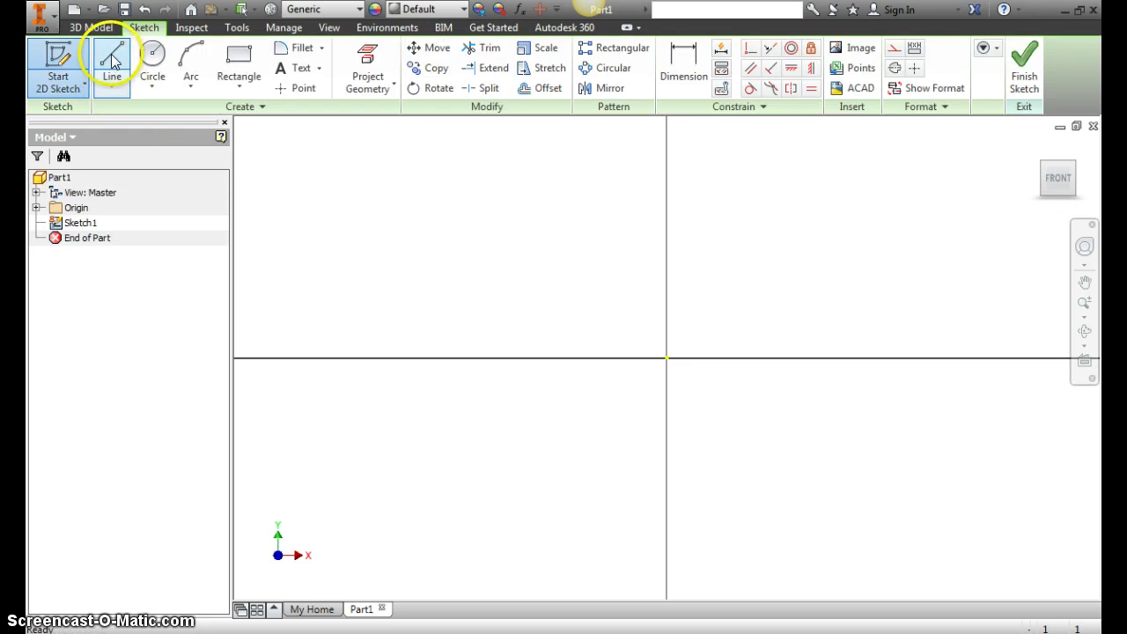
pyautogui.click(665, 356)
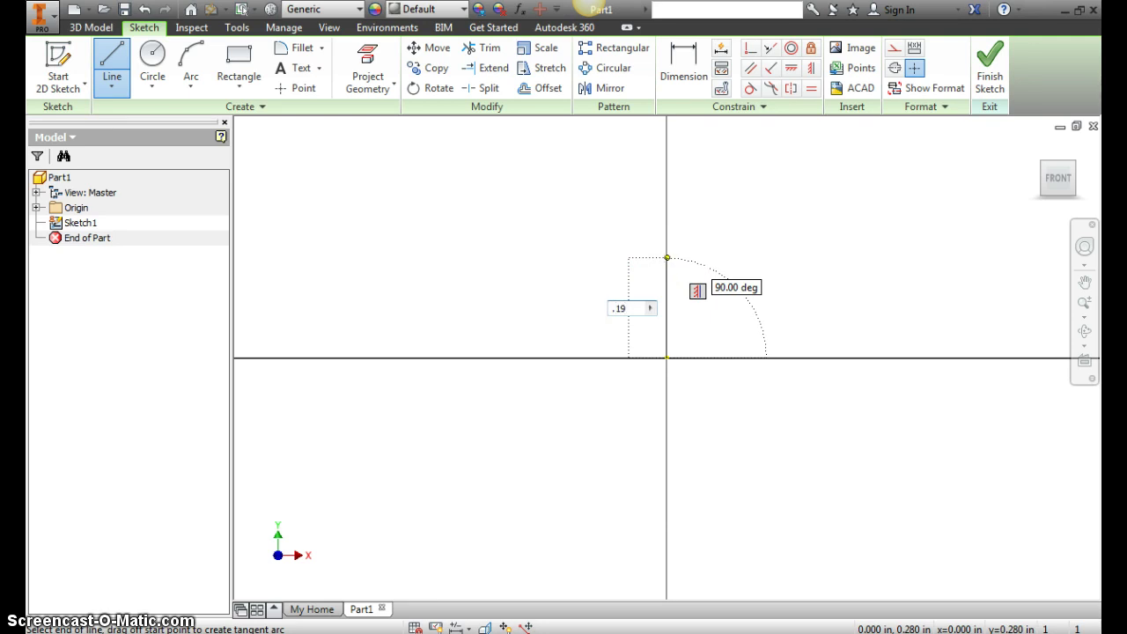
pyautogui.write('.19/2')
pyautogui.press('Tab')
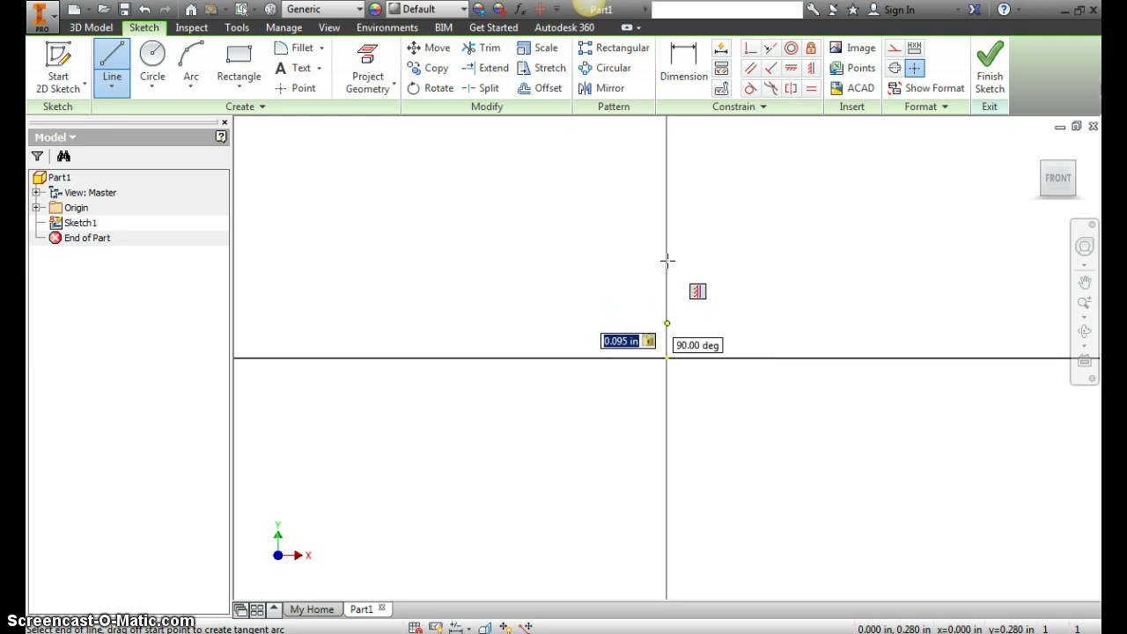
pyautogui.click(685, 262)
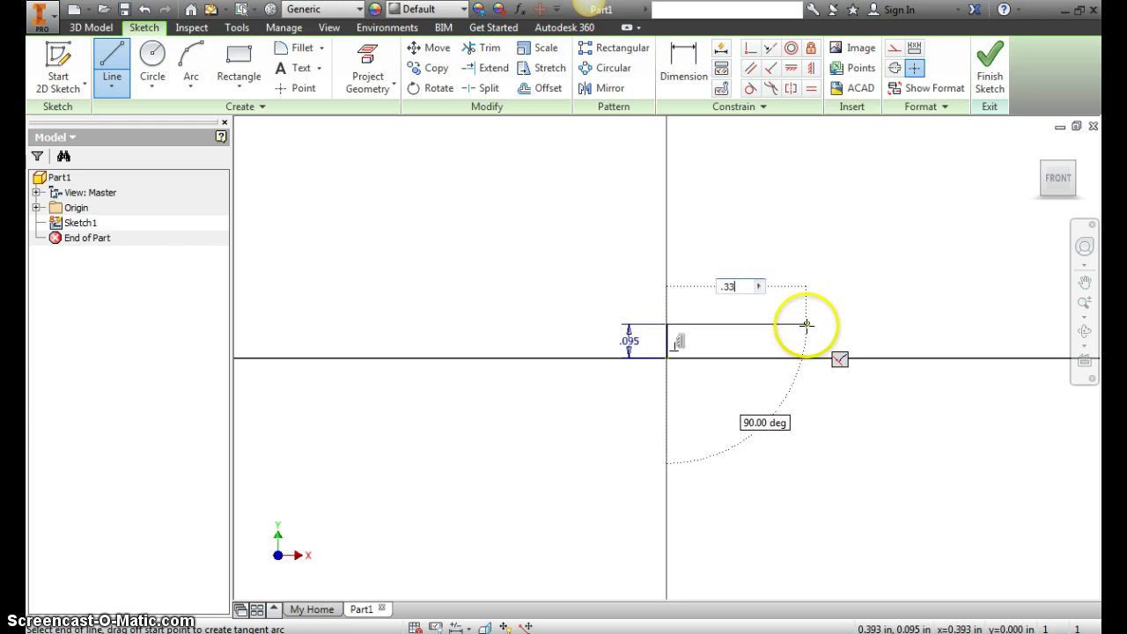
pyautogui.press('Tab')
pyautogui.click(805, 324)
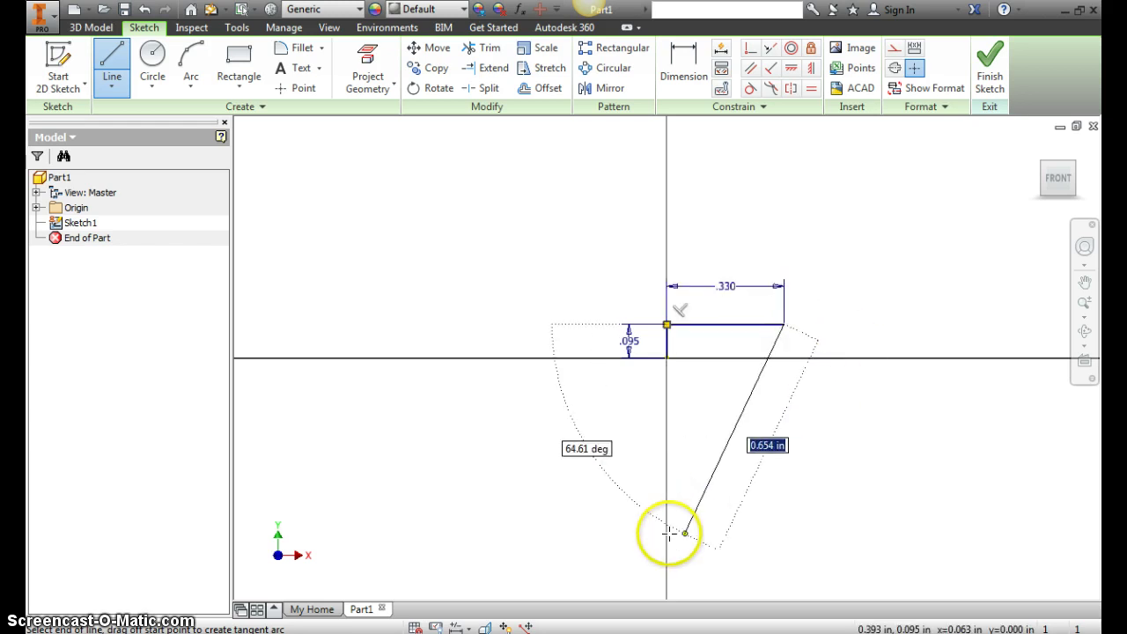
pyautogui.hotkey('alt', 'Tab')
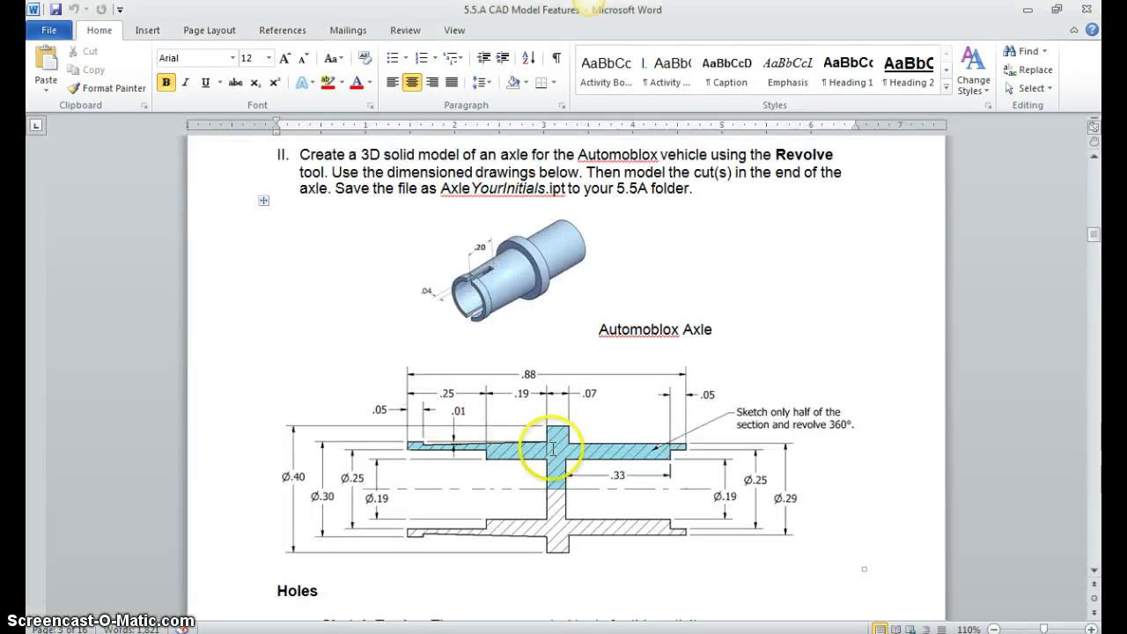
# Scroll through the Word axle drawing to read its dimensions
pyautogui.scroll(-1, 659, 452)
pyautogui.scroll(1, 662, 452)
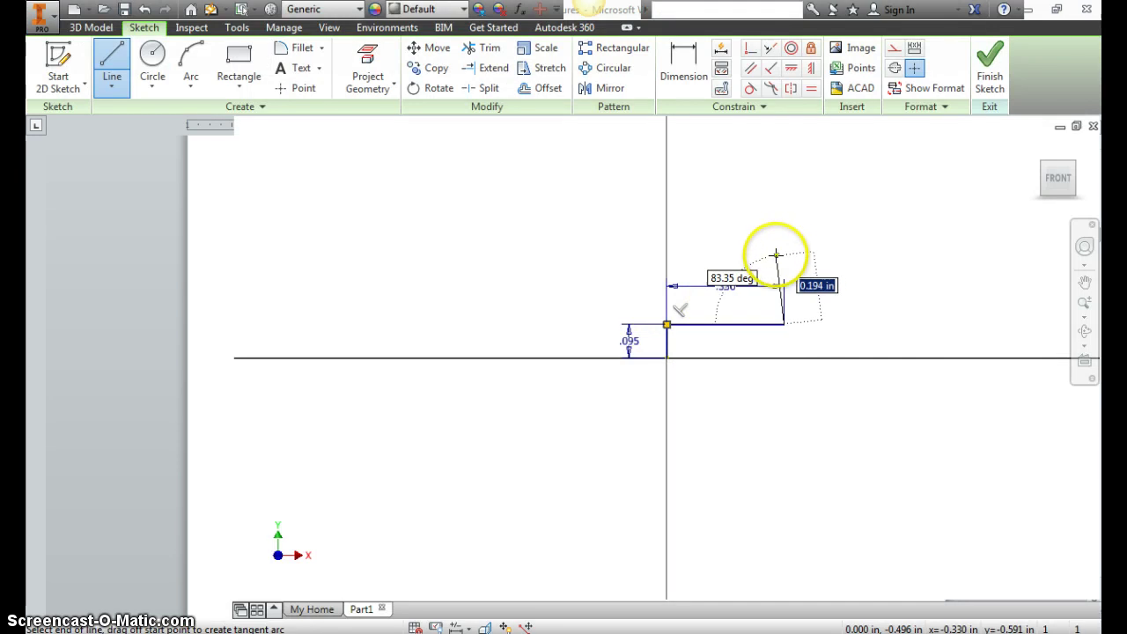
# Extend the profile with a .030 vertical line, a .050 horizontal run and a .020 rise
pyautogui.write('.0')
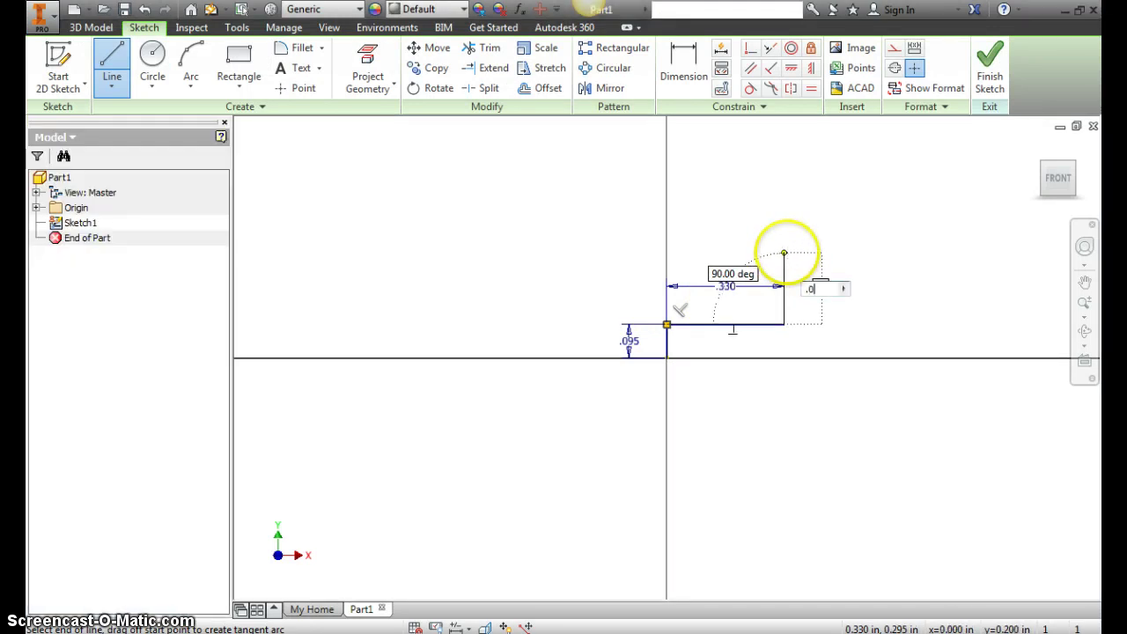
pyautogui.click(784, 253)
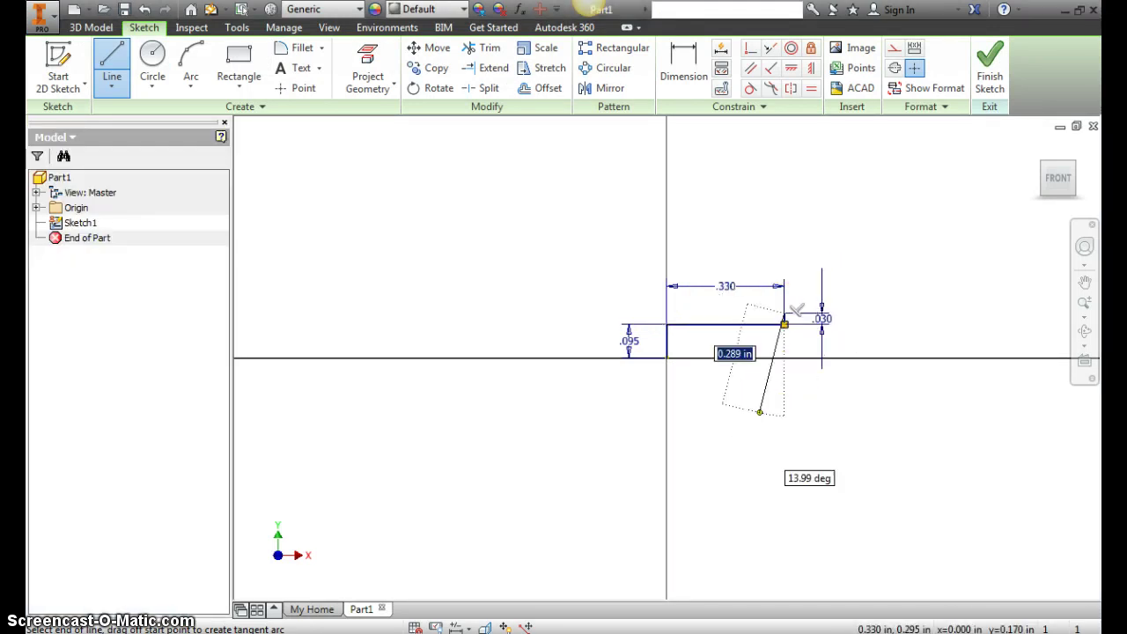
pyautogui.click(253, 618)
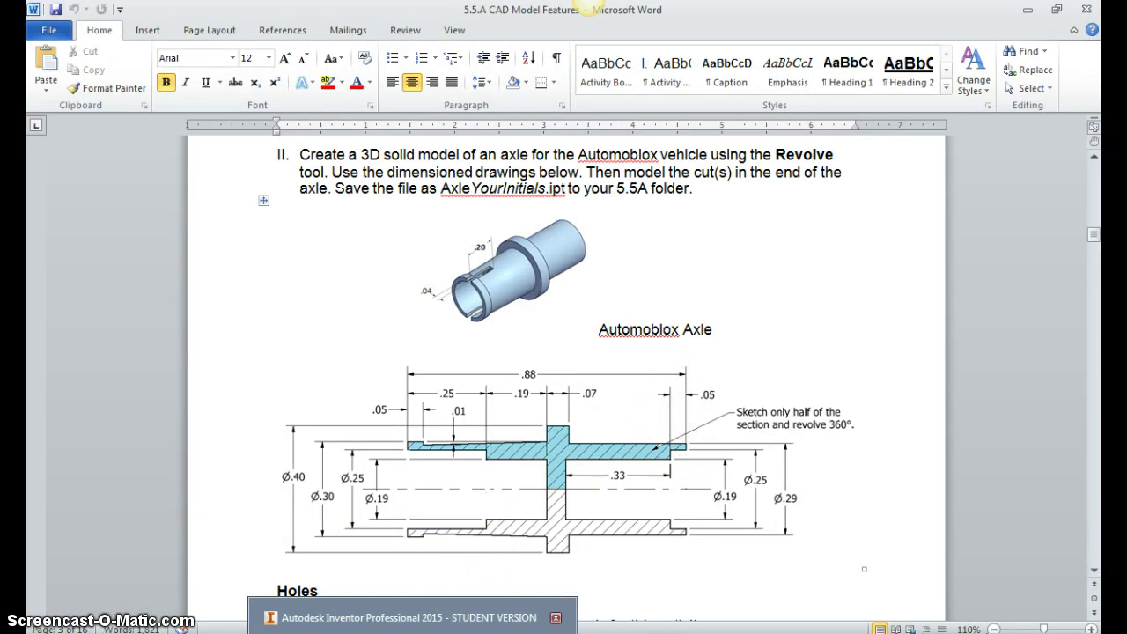
pyautogui.click(410, 617)
pyautogui.moveTo(759, 335); pyautogui.dragTo(897, 312)
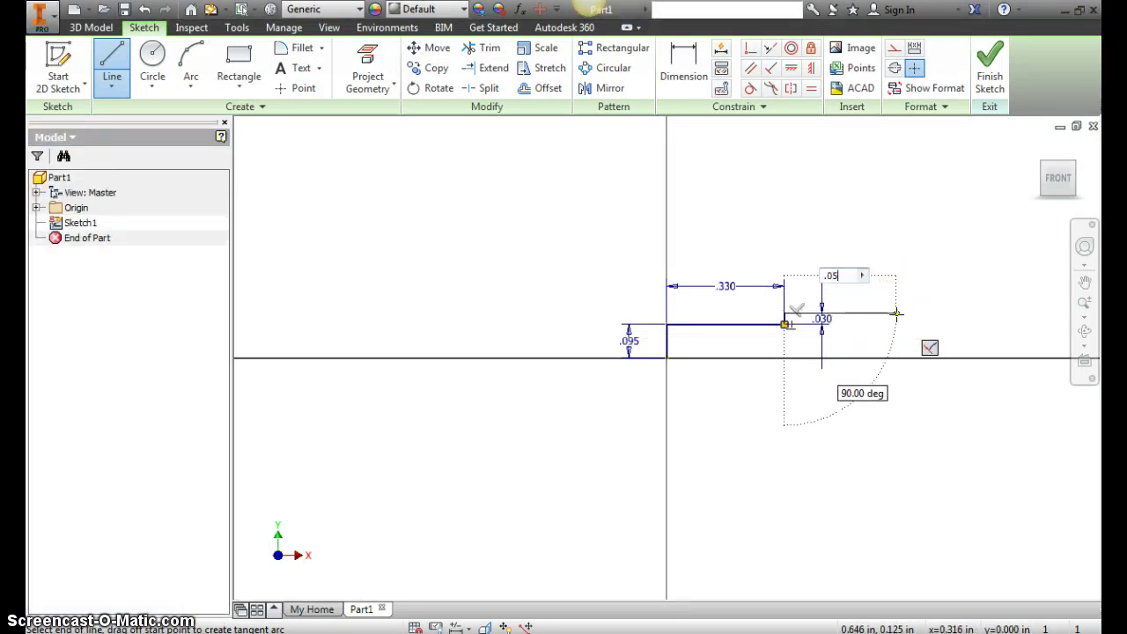
pyautogui.moveTo(893, 314); pyautogui.dragTo(829, 238)
pyautogui.hotkey('alt', 'Tab')
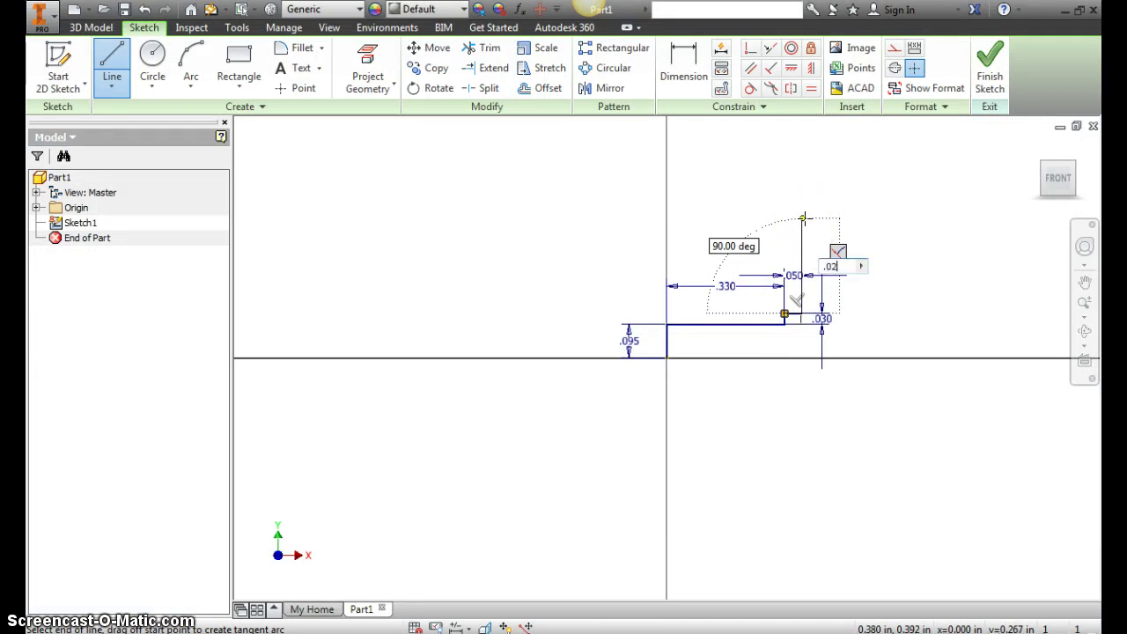
pyautogui.press('Return')
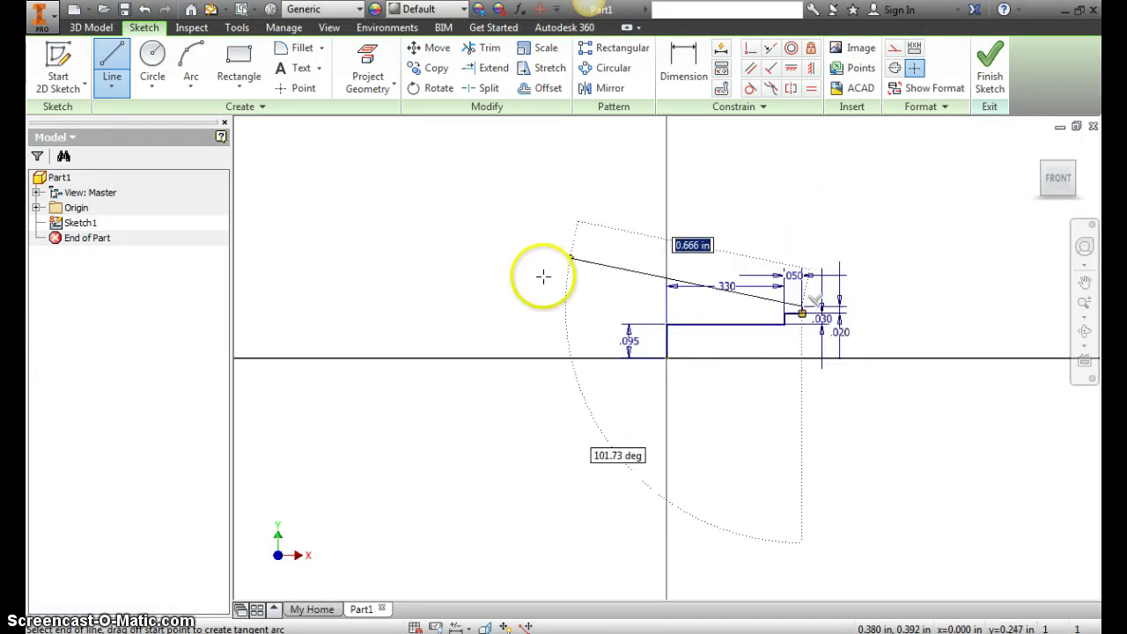
pyautogui.hotkey('alt', 'Tab')
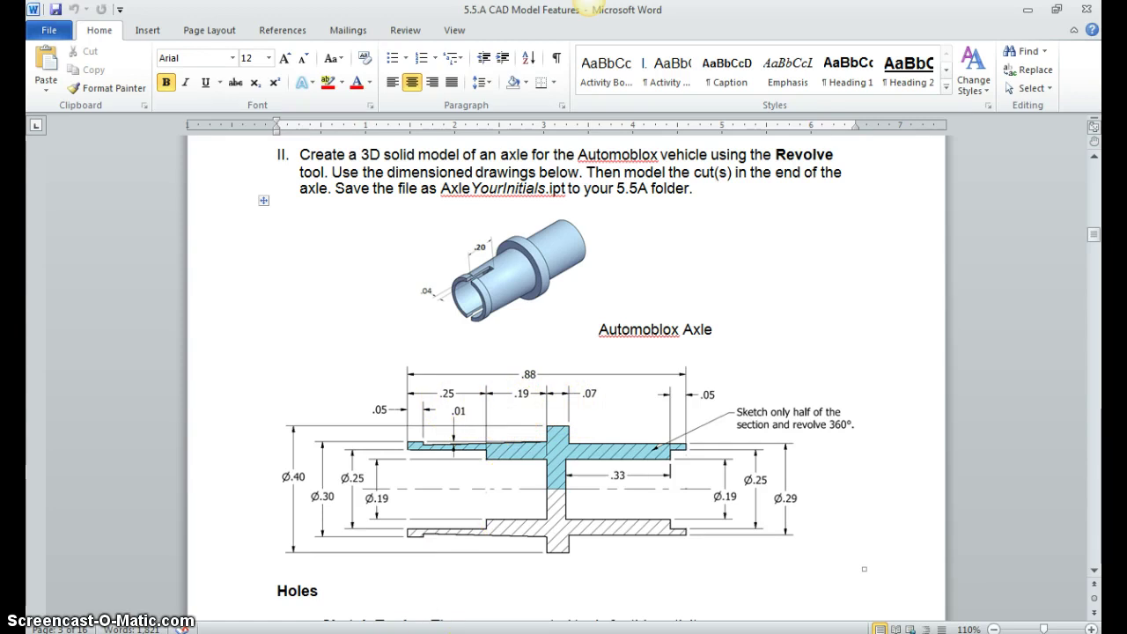
# Draw a 0.370 horizontal line leftward from the top of the 0.020 rise
pyautogui.hotkey('alt', 'Tab')
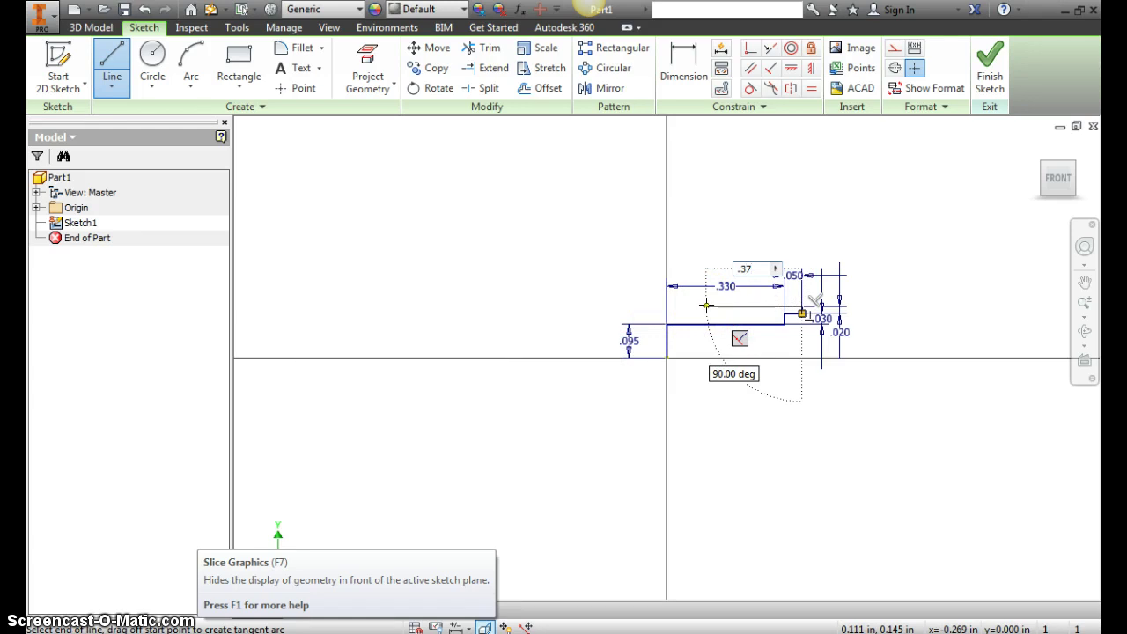
pyautogui.press('Return')
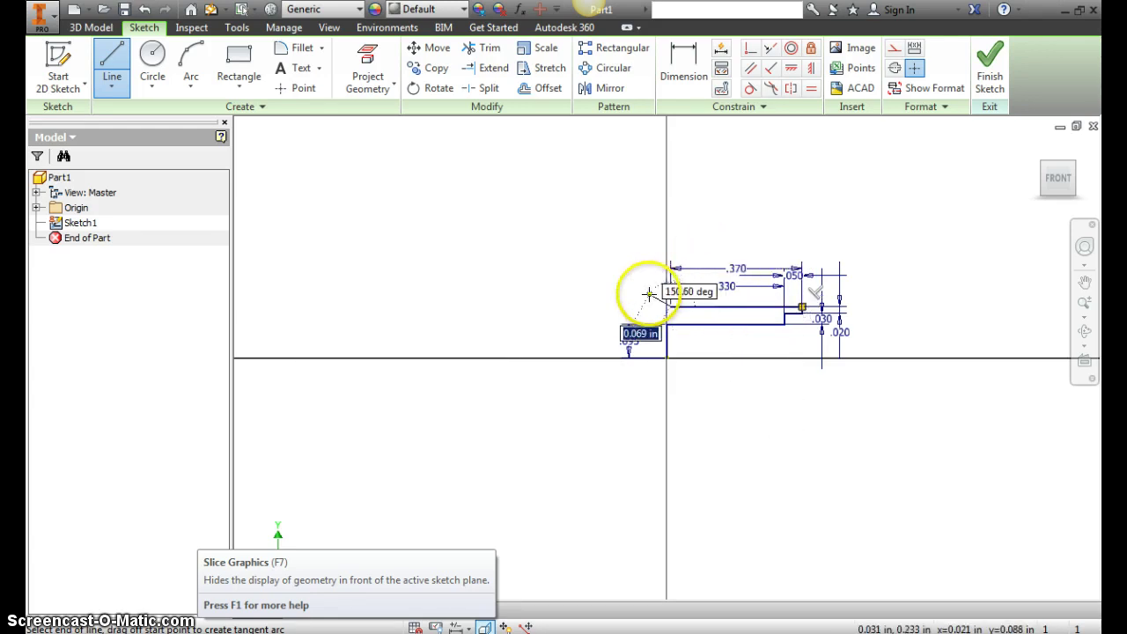
pyautogui.scroll(2, 649, 294)
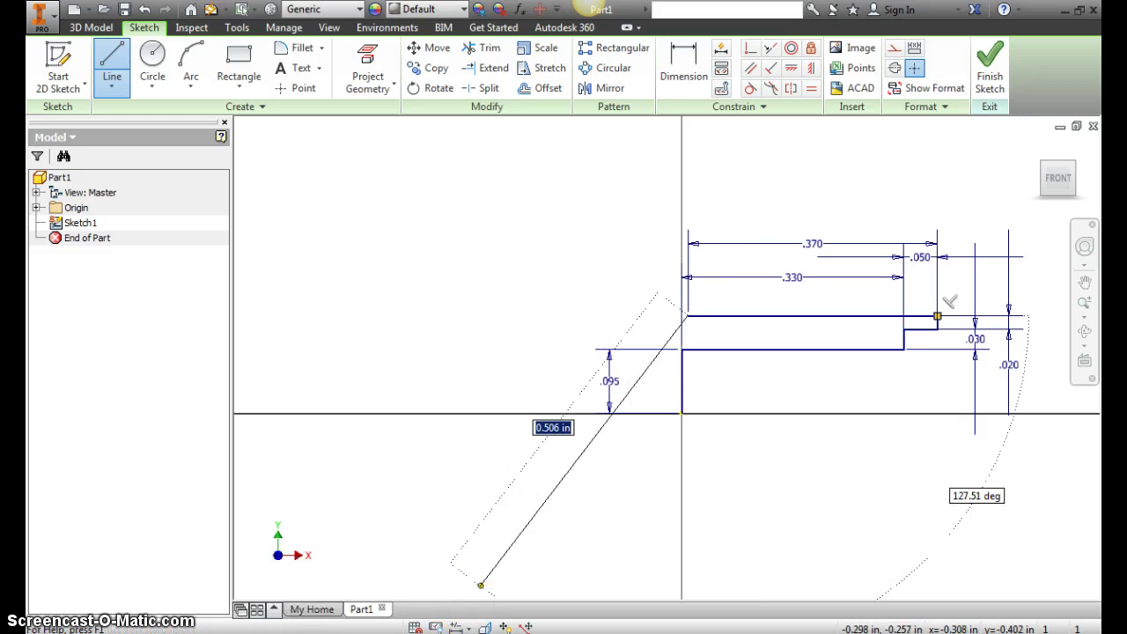
# Minimize the calculator showing 37, then return to the Inventor sketch
pyautogui.hotkey('alt', 'Tab')
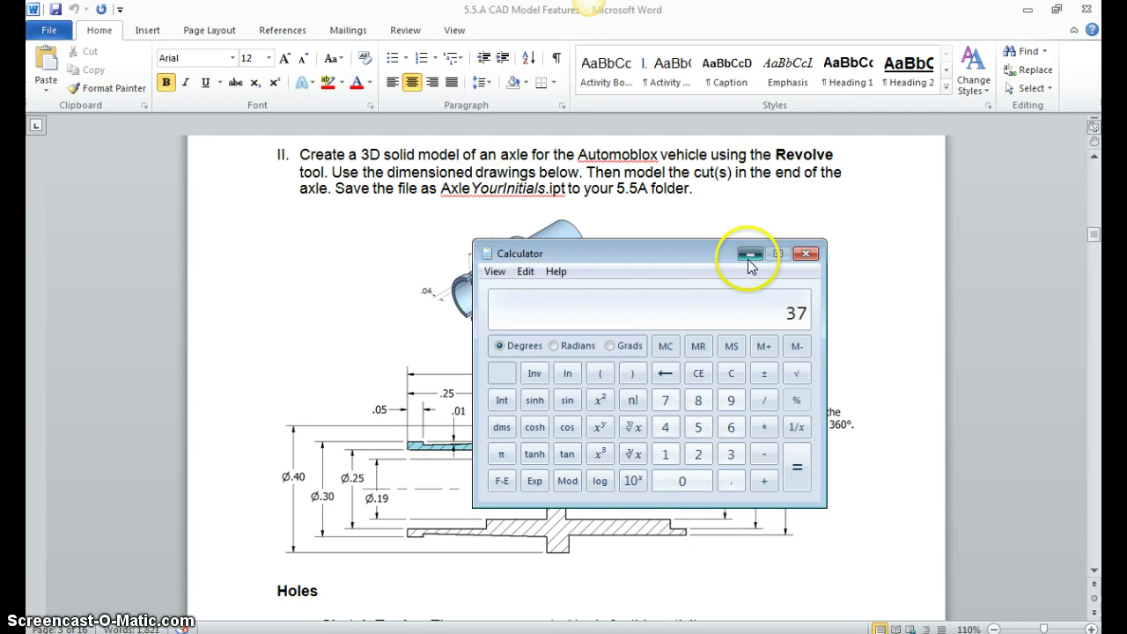
pyautogui.click(751, 253)
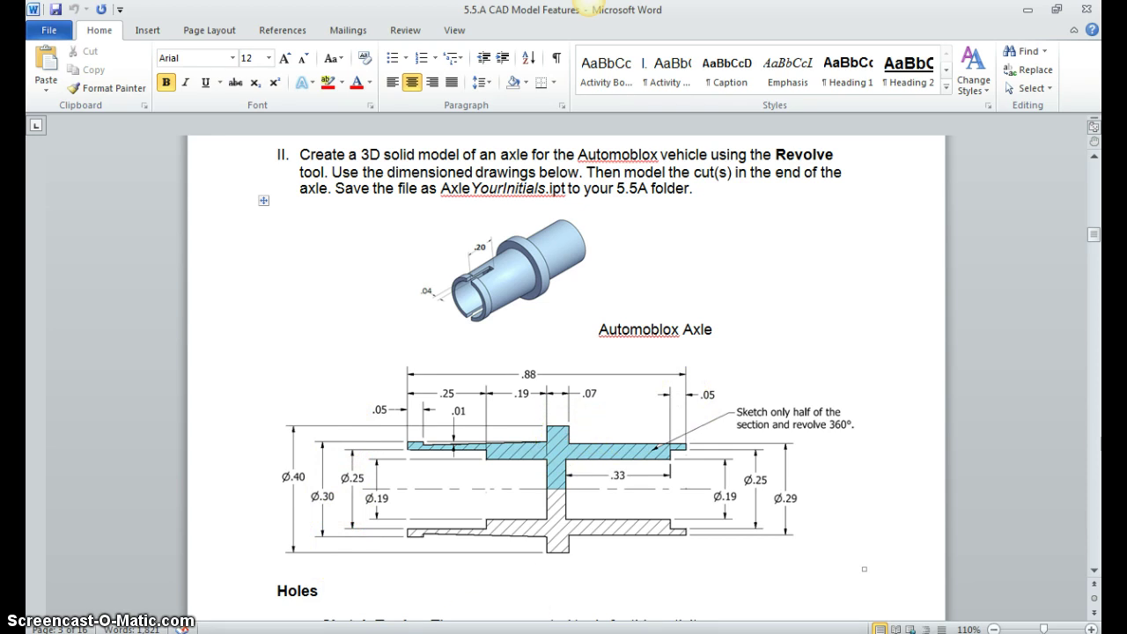
pyautogui.click(414, 622)
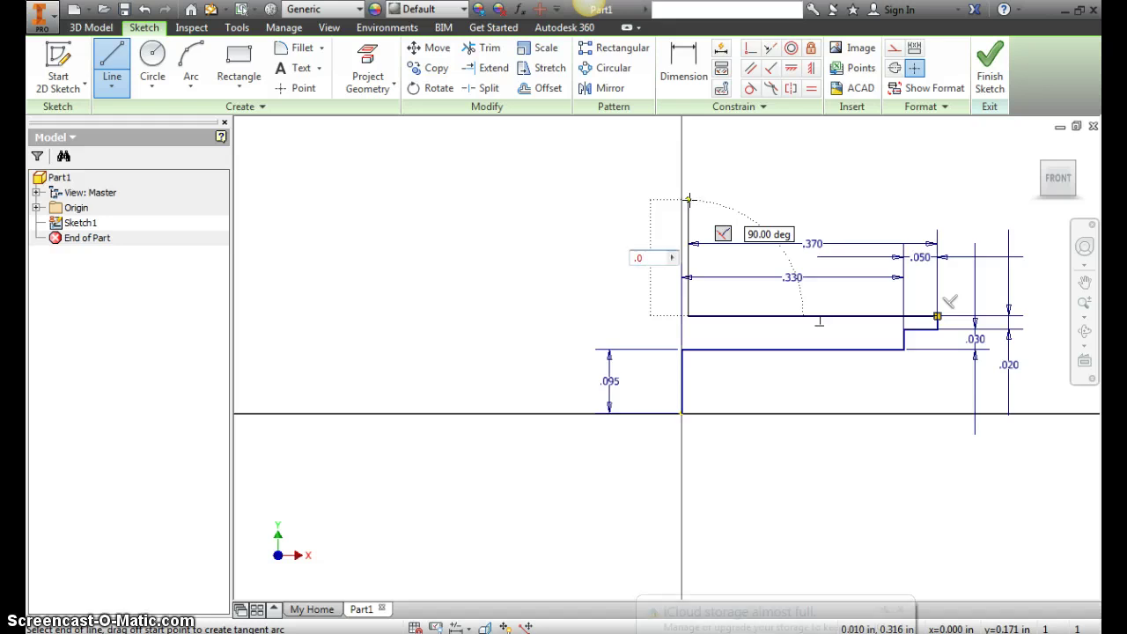
# Add a .050 rise, a .070 leftward run and a .050 drop, then end the Line command
pyautogui.press('Return')
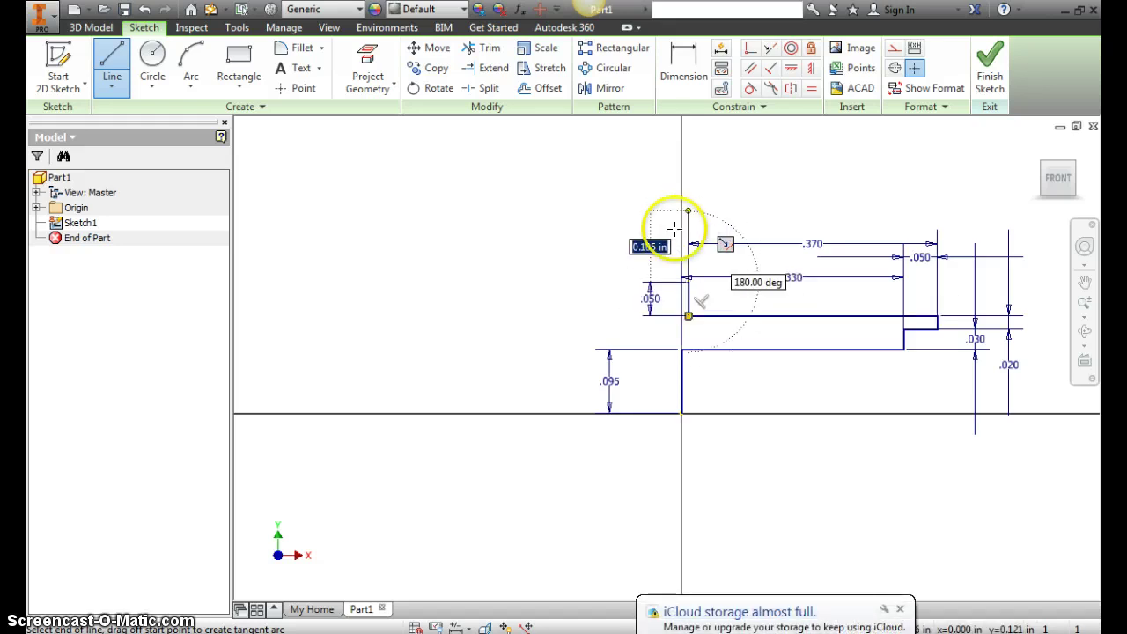
pyautogui.hotkey('alt', 'Tab')
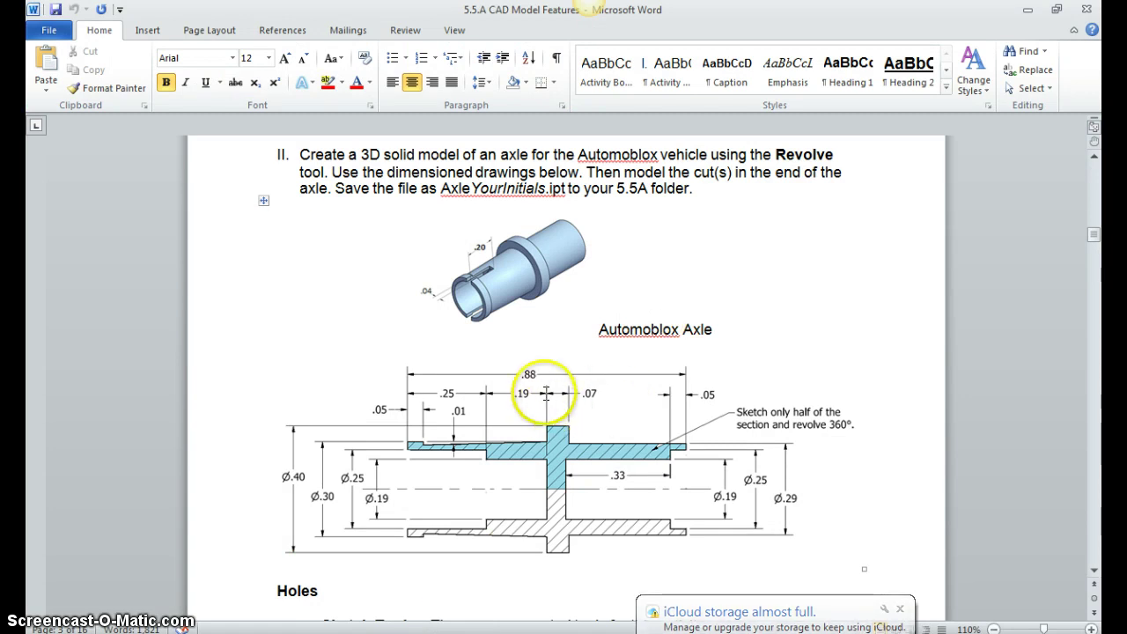
pyautogui.hotkey('alt', 'Tab')
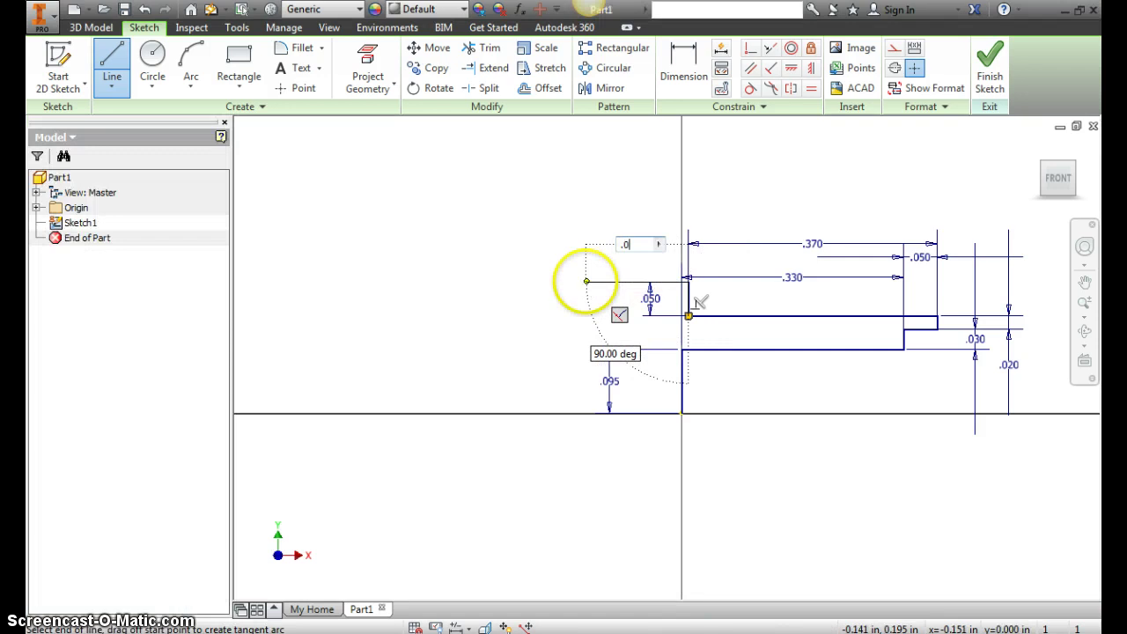
pyautogui.click(584, 282)
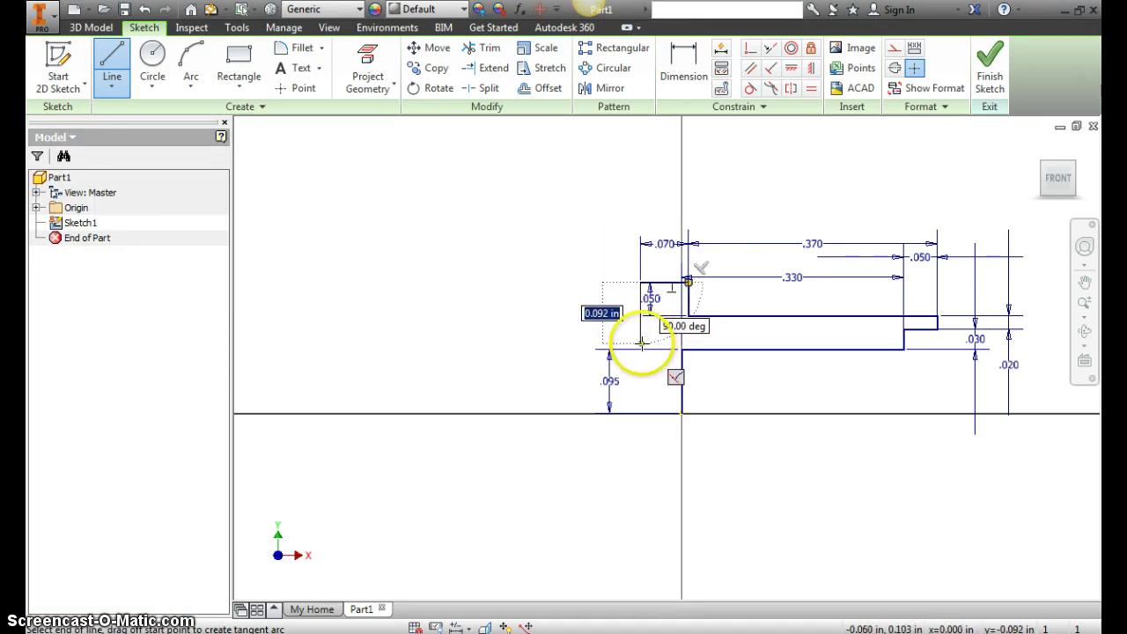
pyautogui.write('.05')
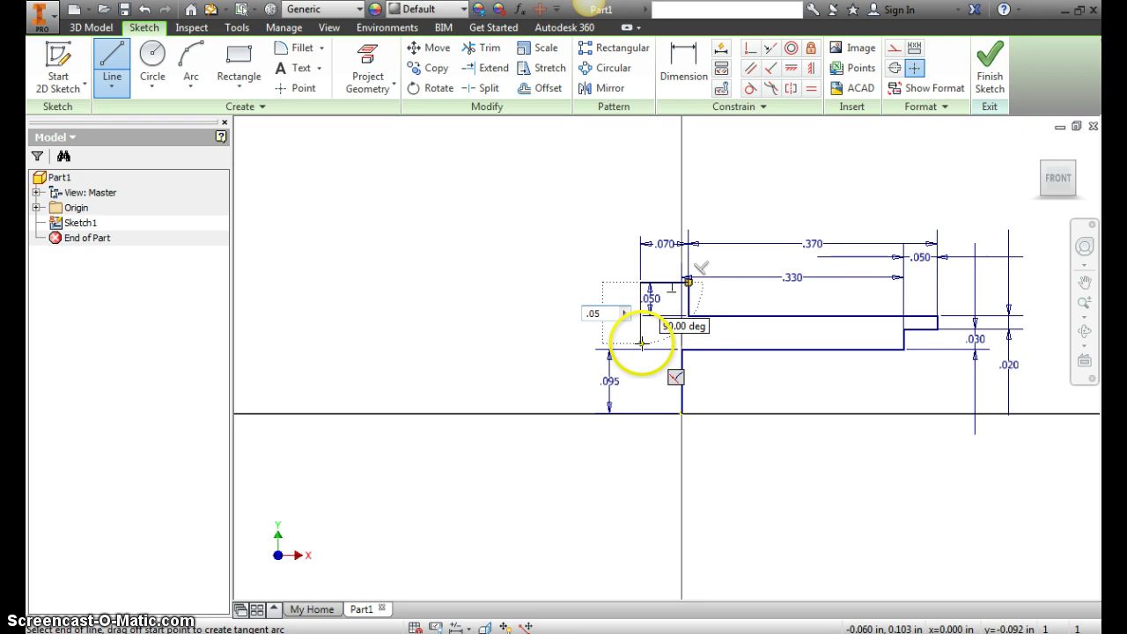
pyautogui.press('Return')
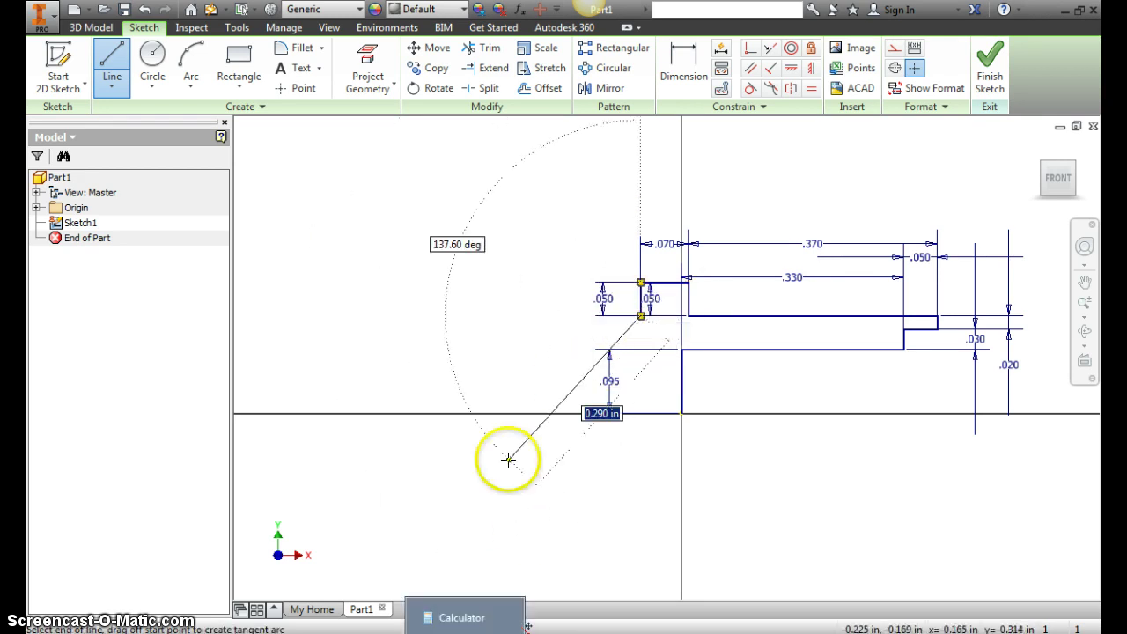
pyautogui.rightClick(529, 366)
pyautogui.click(582, 376)
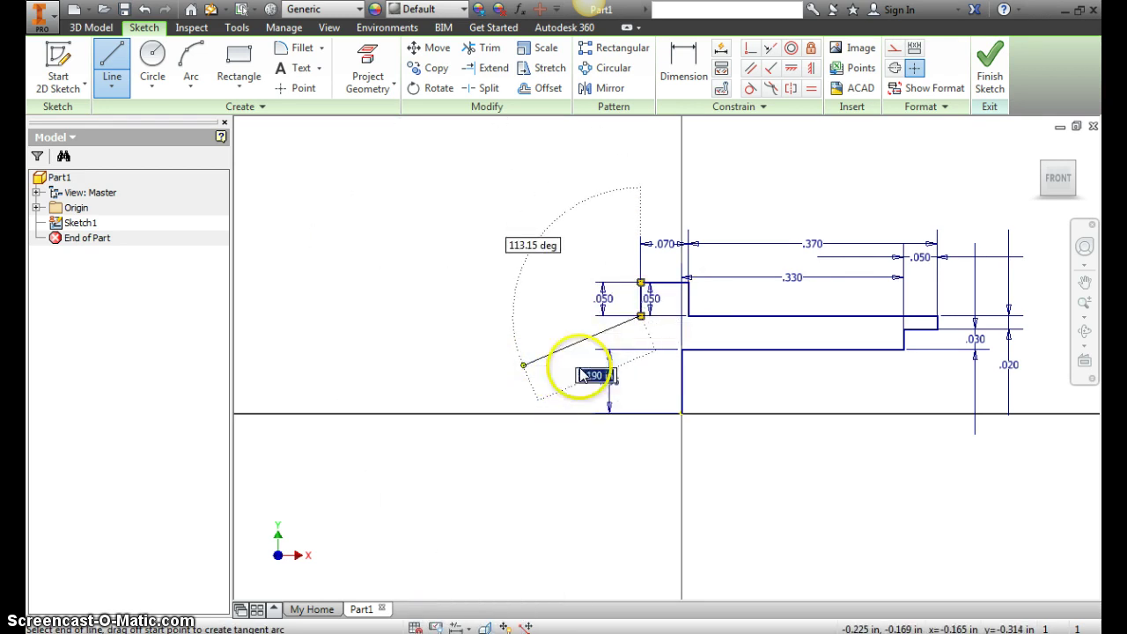
pyautogui.press('Escape')
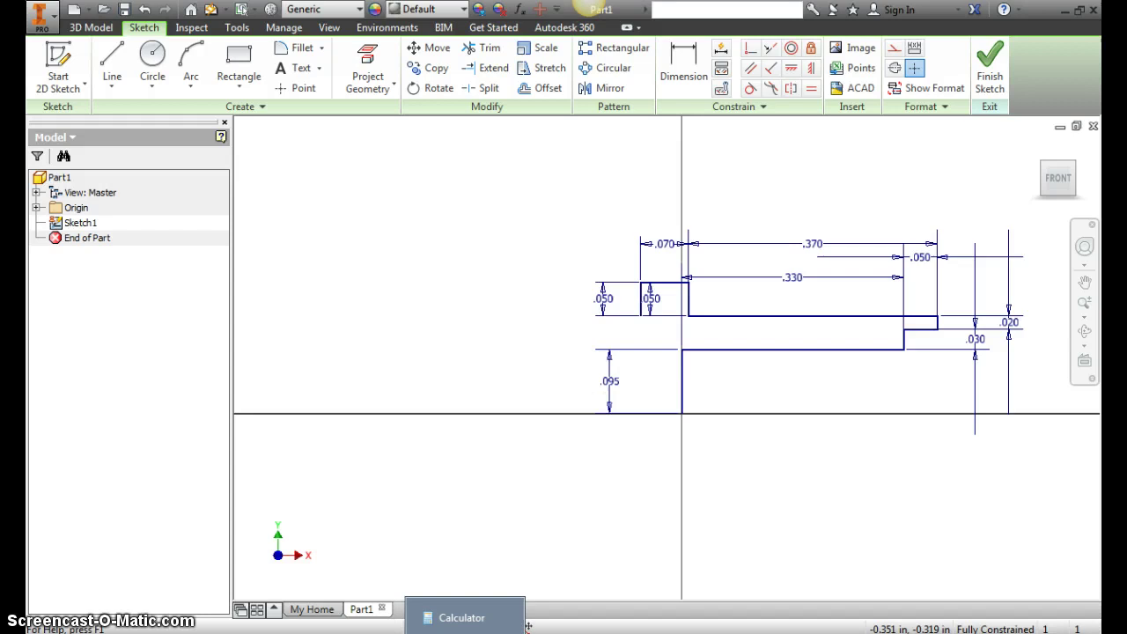
pyautogui.click(467, 633)
# Show the Word axle drawing with its .05, .01 and .33 dimensions
pyautogui.click(467, 633)
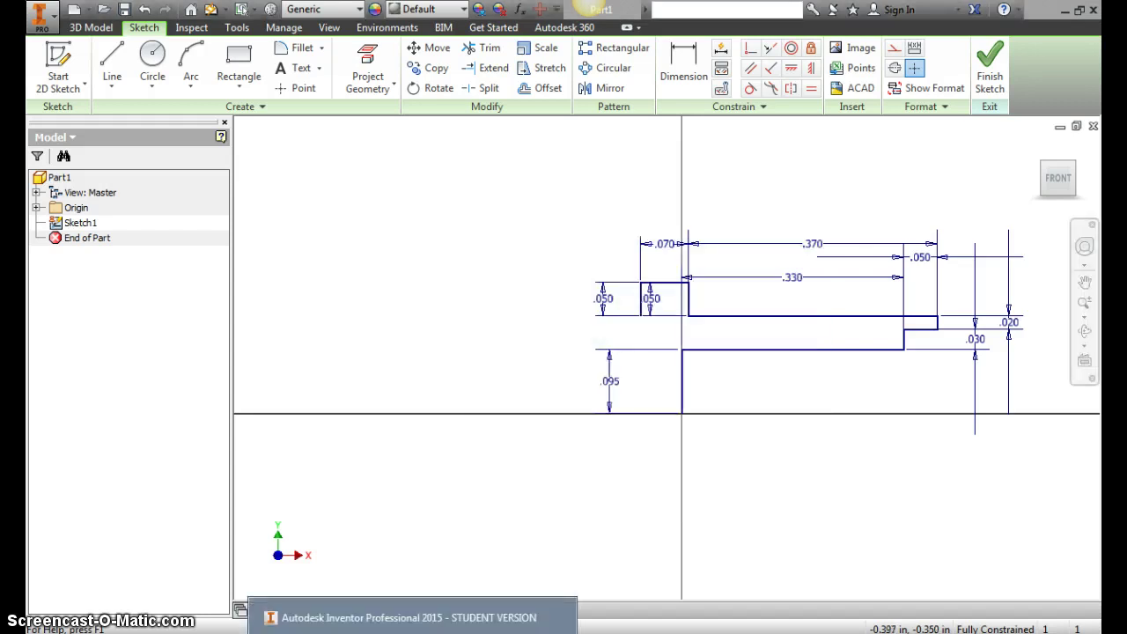
pyautogui.click(370, 633)
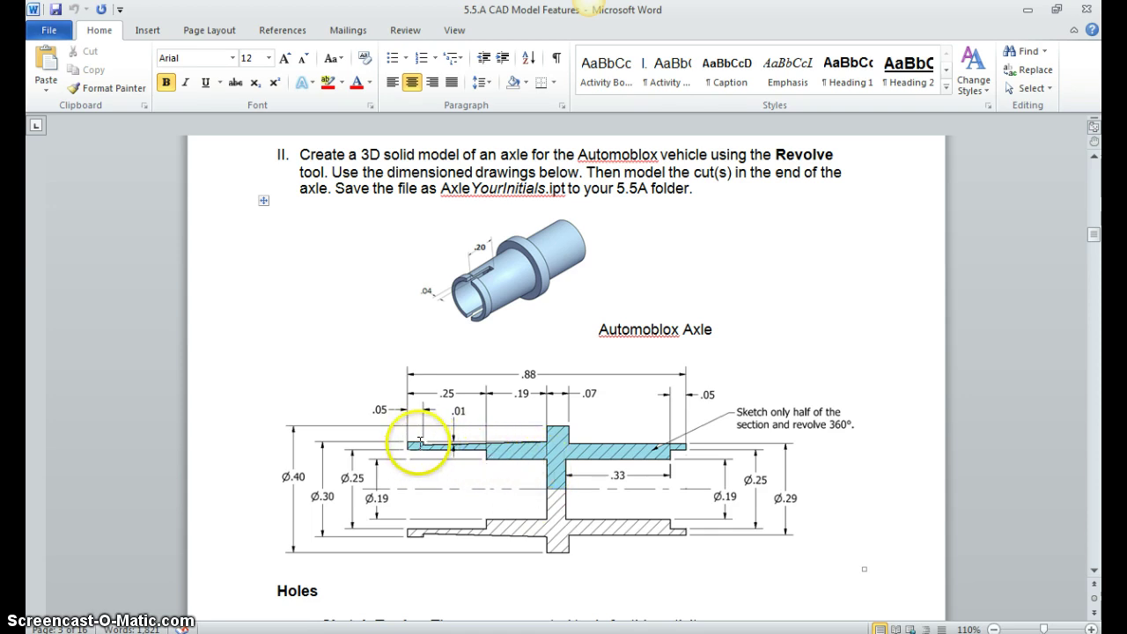
# Starting on the axis, draw a .070 line, a .095 riser and a .190 line leftward
pyautogui.moveTo(465, 633)
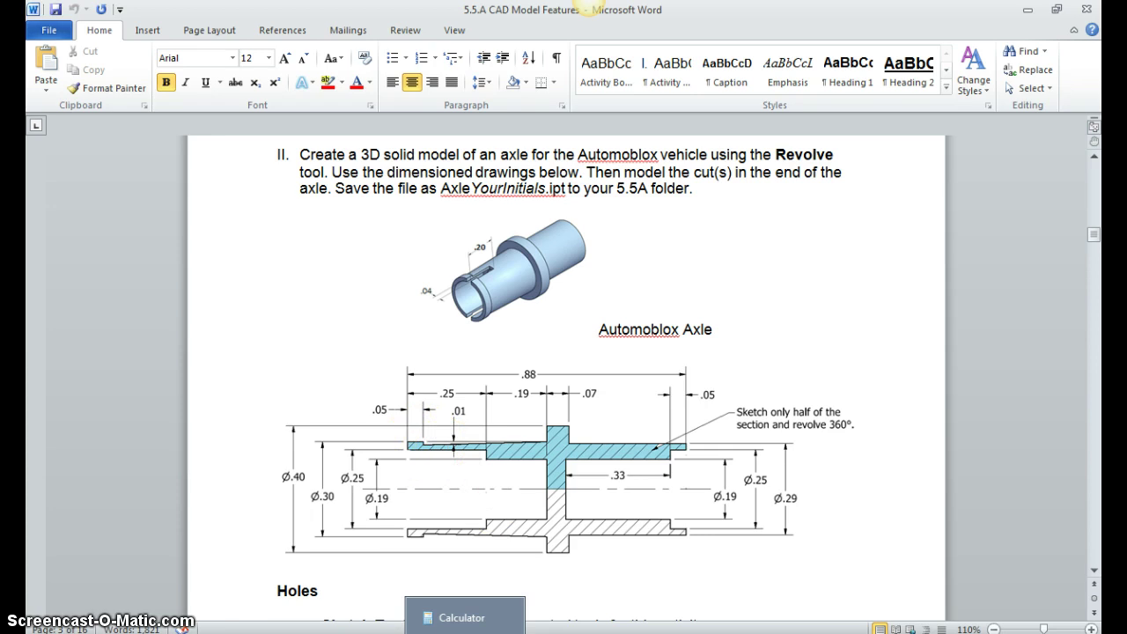
pyautogui.moveTo(413, 633)
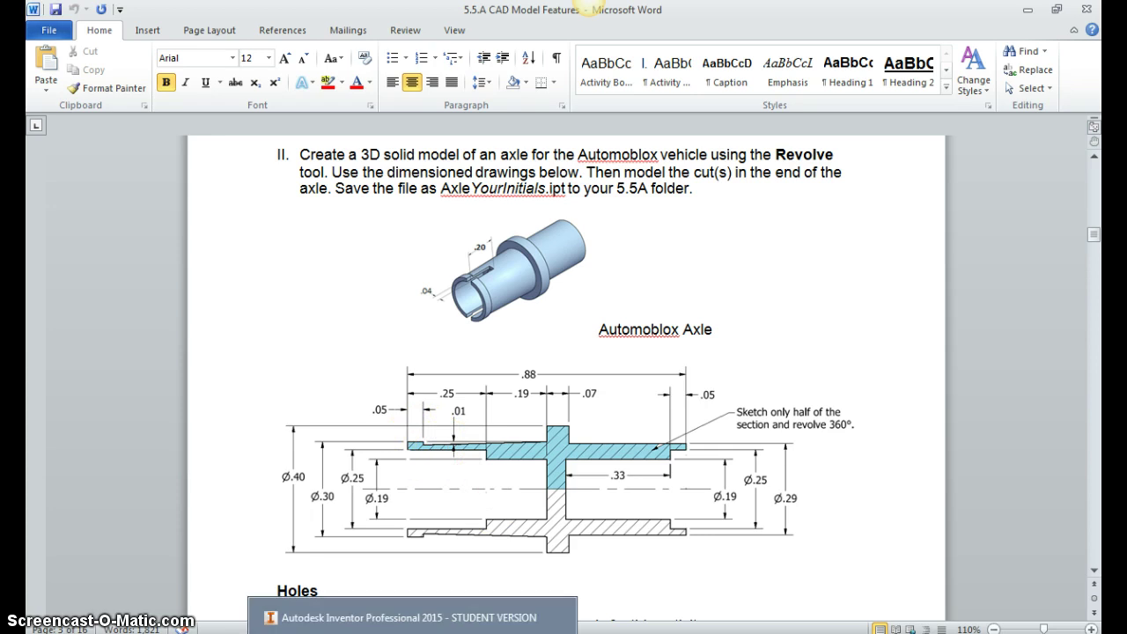
pyautogui.click(413, 633)
pyautogui.click(111, 66)
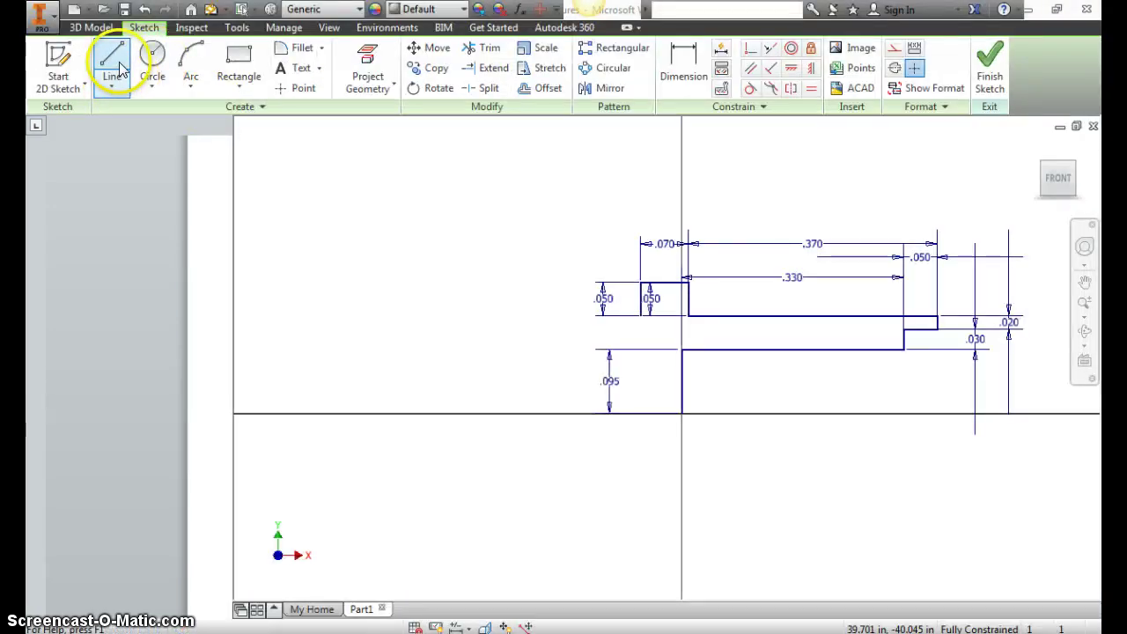
pyautogui.click(682, 413)
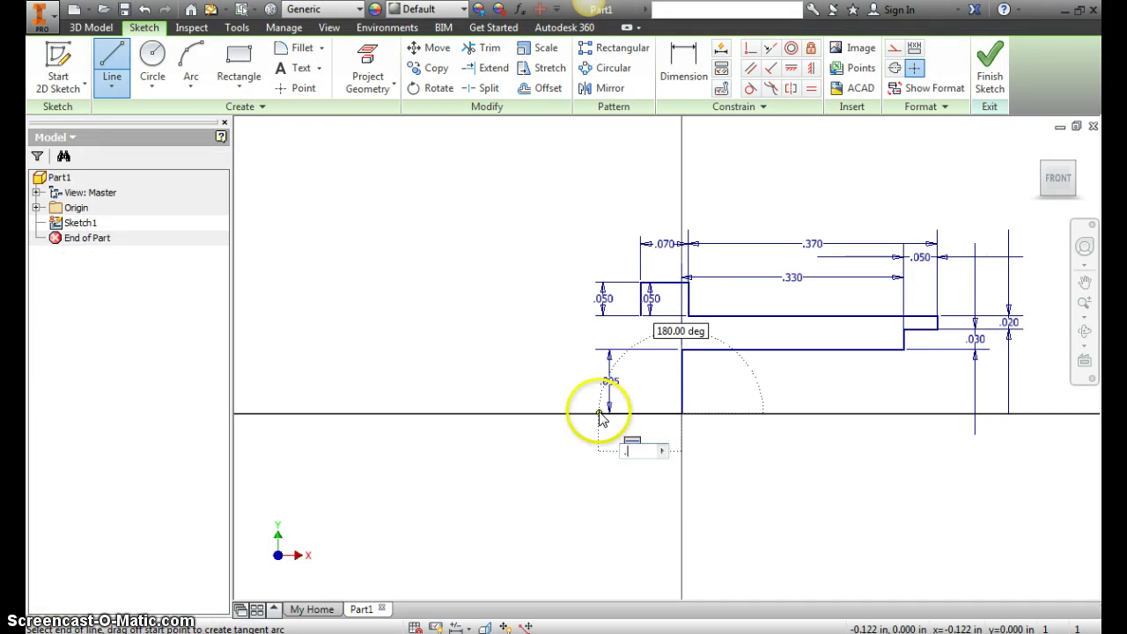
pyautogui.press('Return')
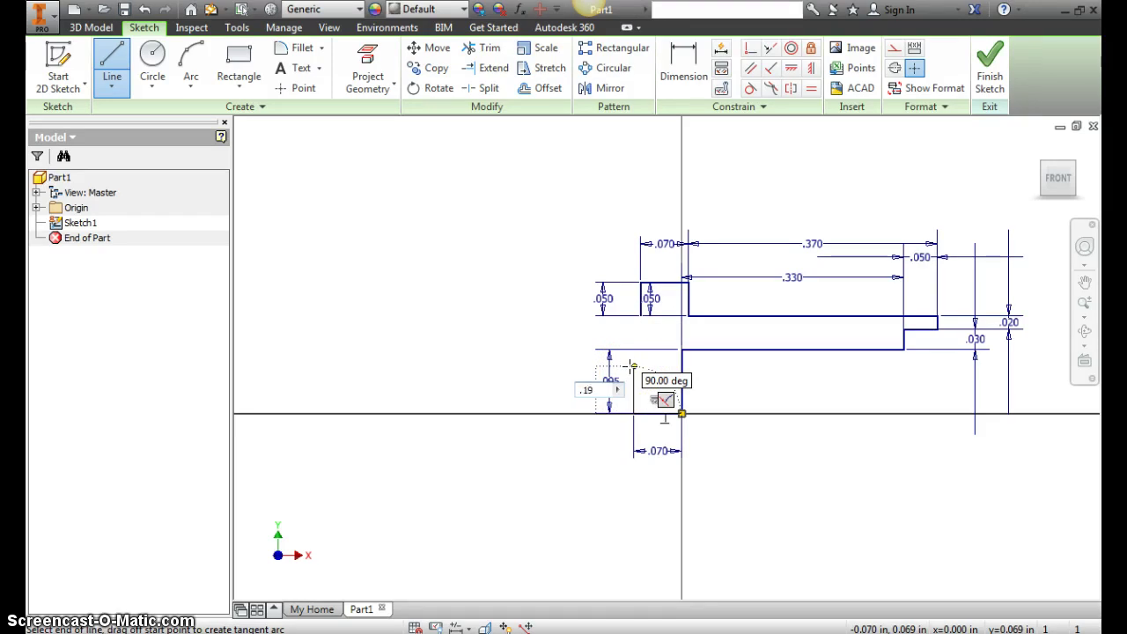
pyautogui.press('Return')
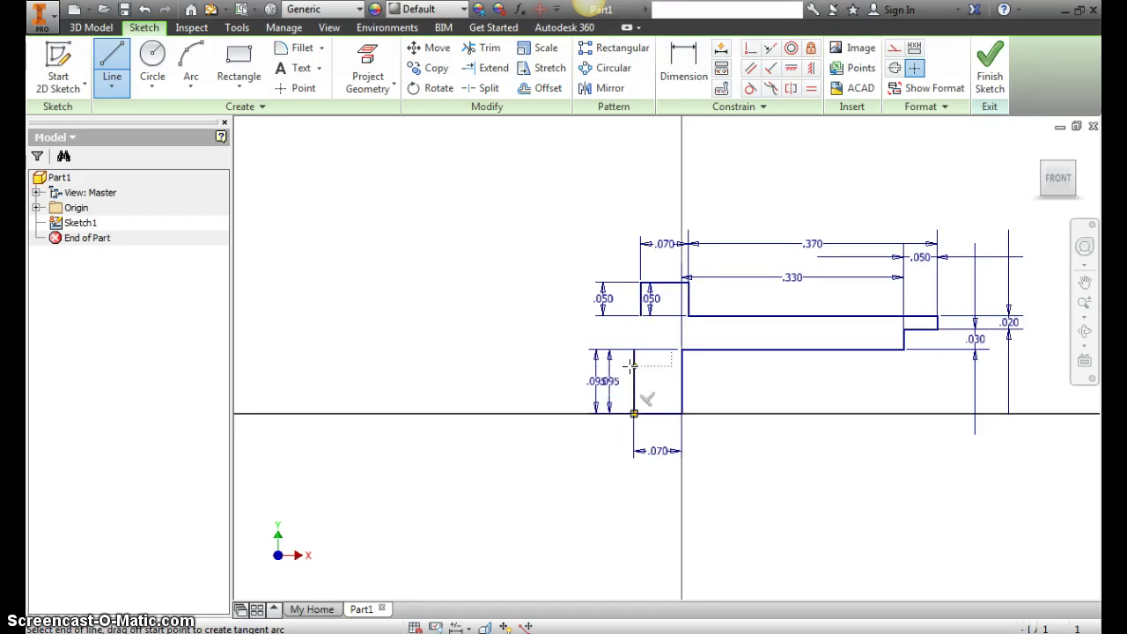
pyautogui.hotkey('alt', 'Tab')
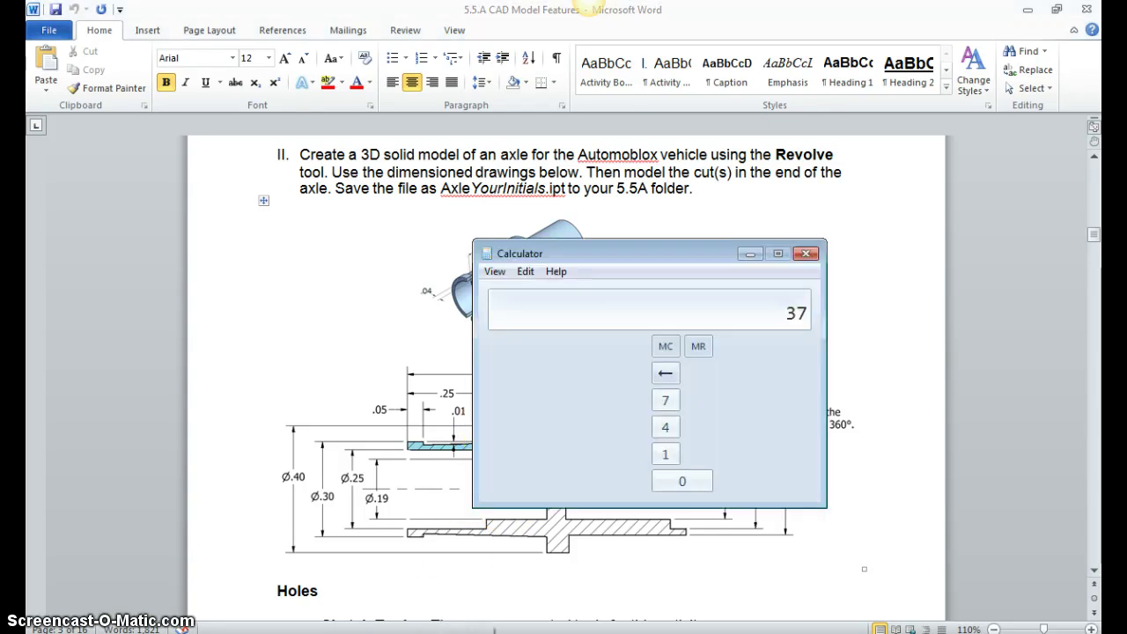
pyautogui.hotkey('alt', 'Tab')
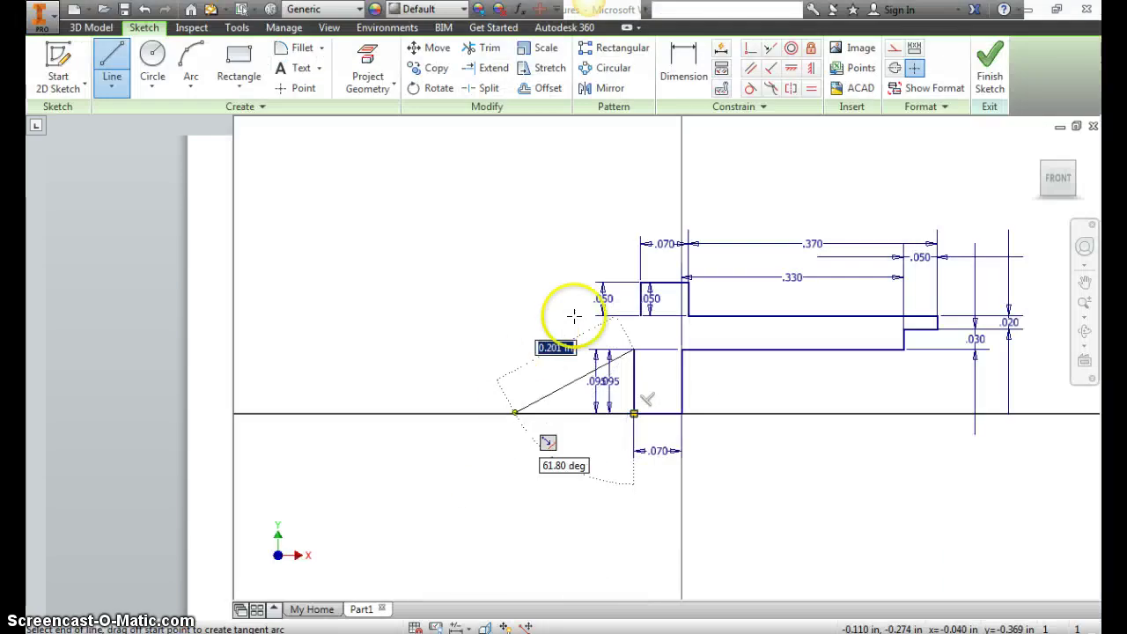
pyautogui.write('.')
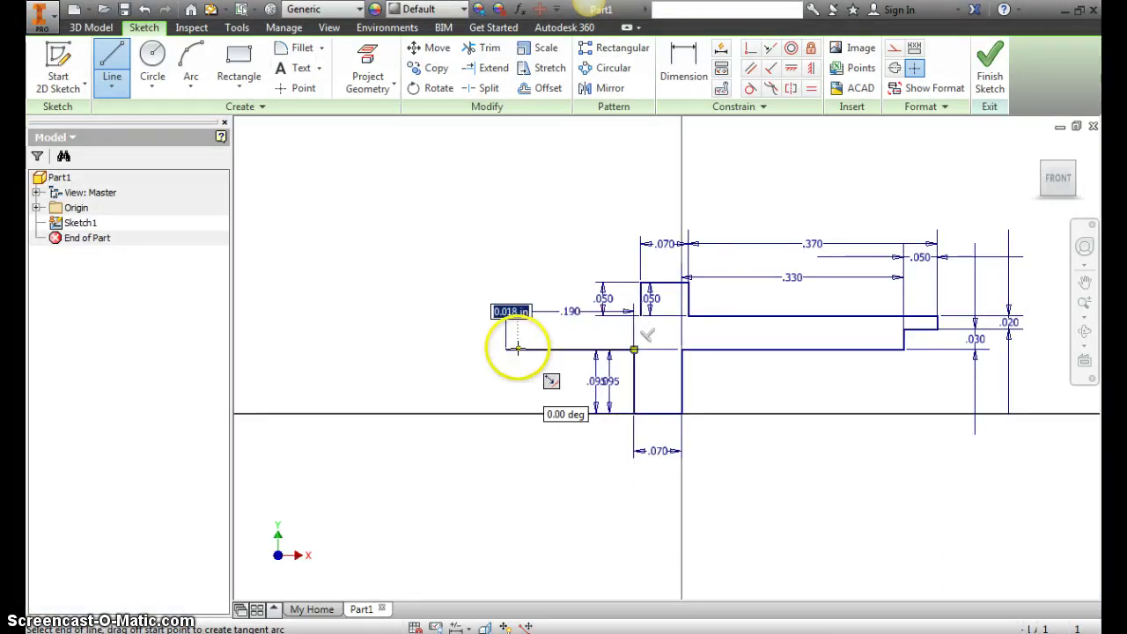
pyautogui.hotkey('alt', 'Tab')
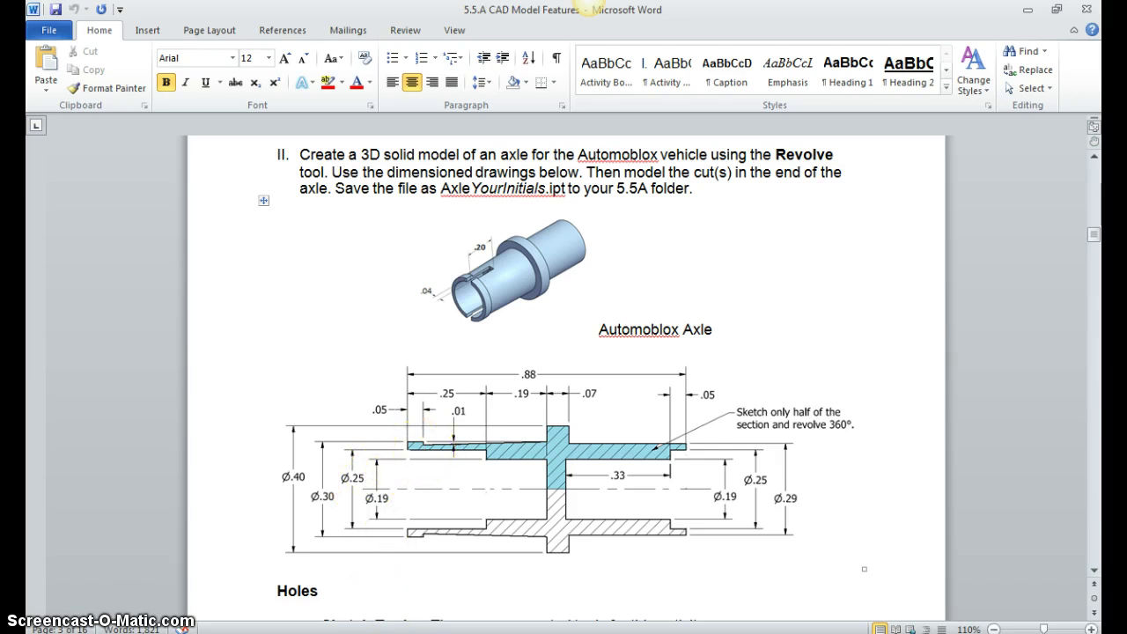
# Add a .030 vertical line and a .250 line toward the hollow end, checking the Word drawing
pyautogui.hotkey('alt', 'Tab')
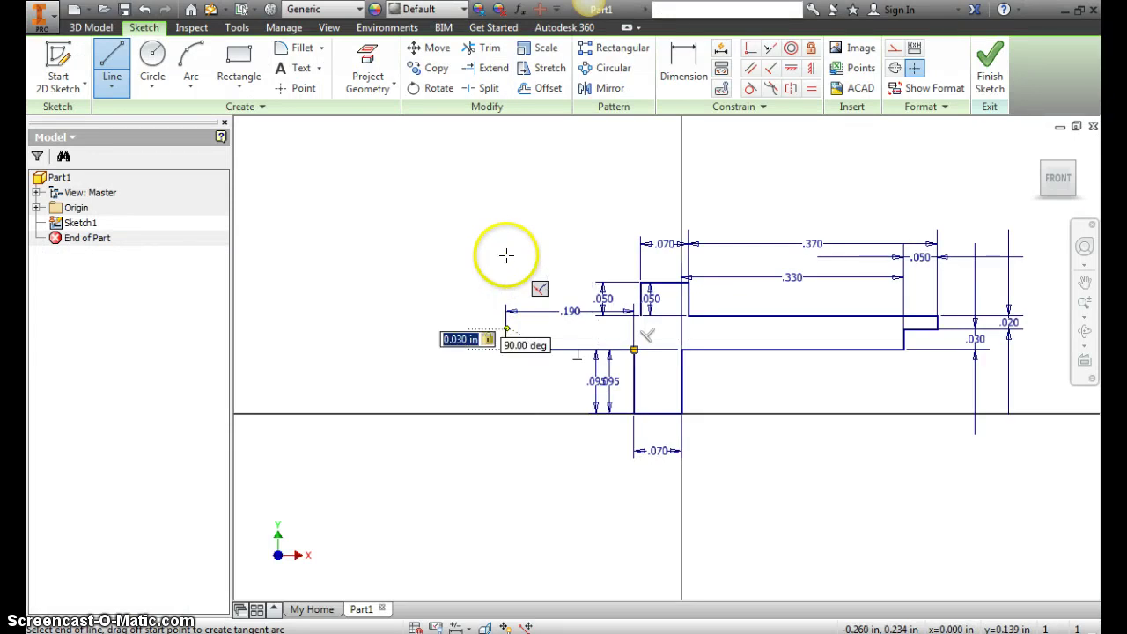
pyautogui.press('Return')
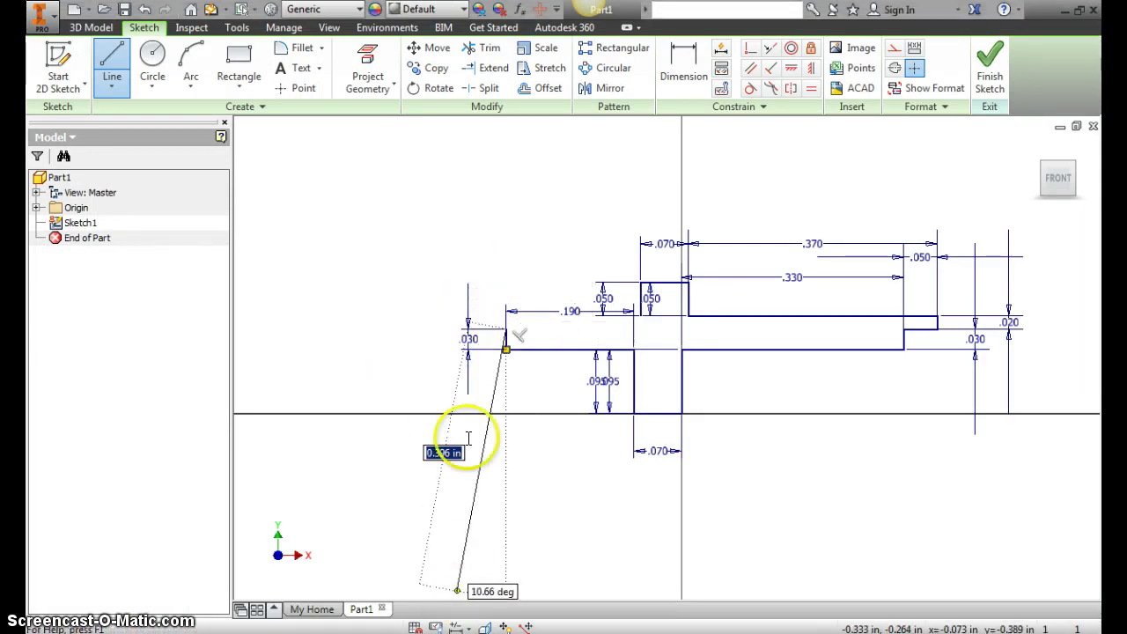
pyautogui.hotkey('alt', 'Tab')
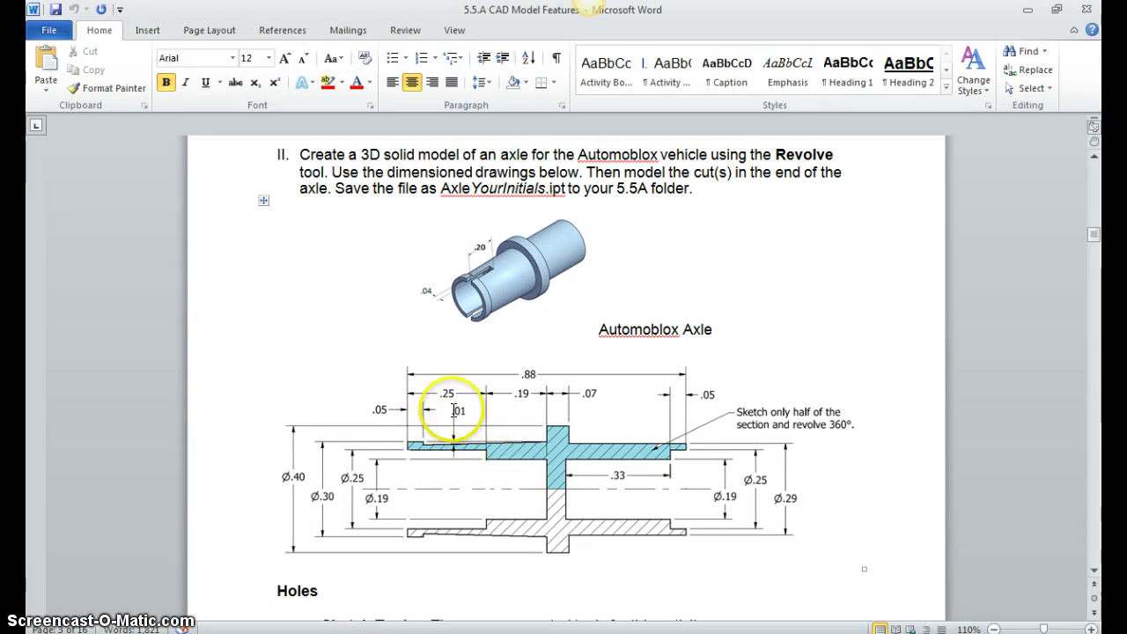
pyautogui.hotkey('alt', 'Tab')
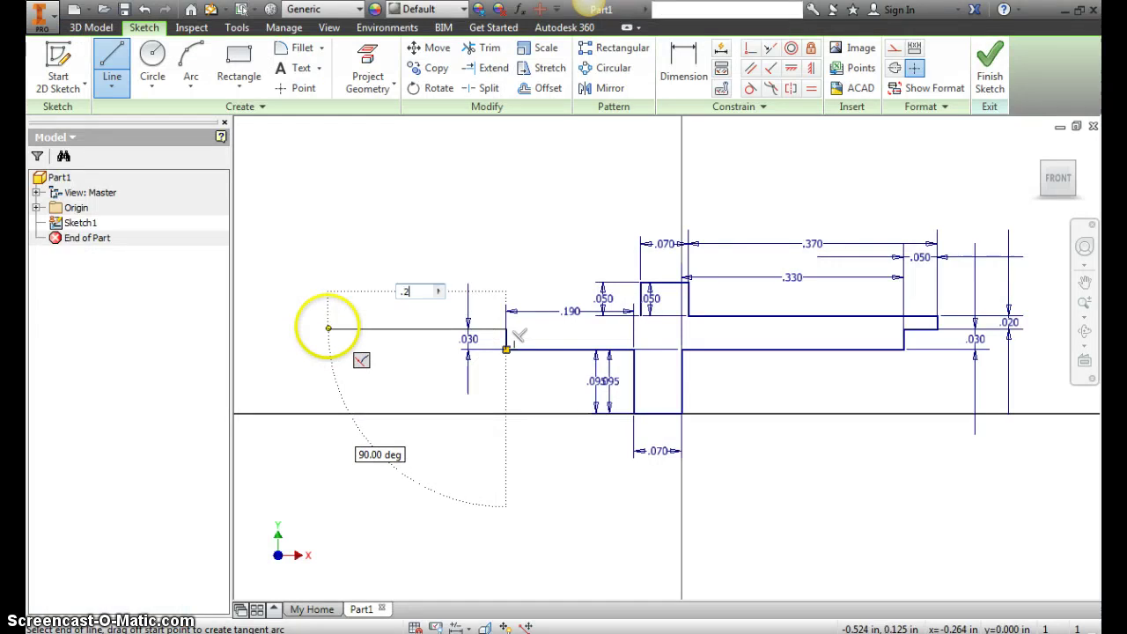
pyautogui.press('Return')
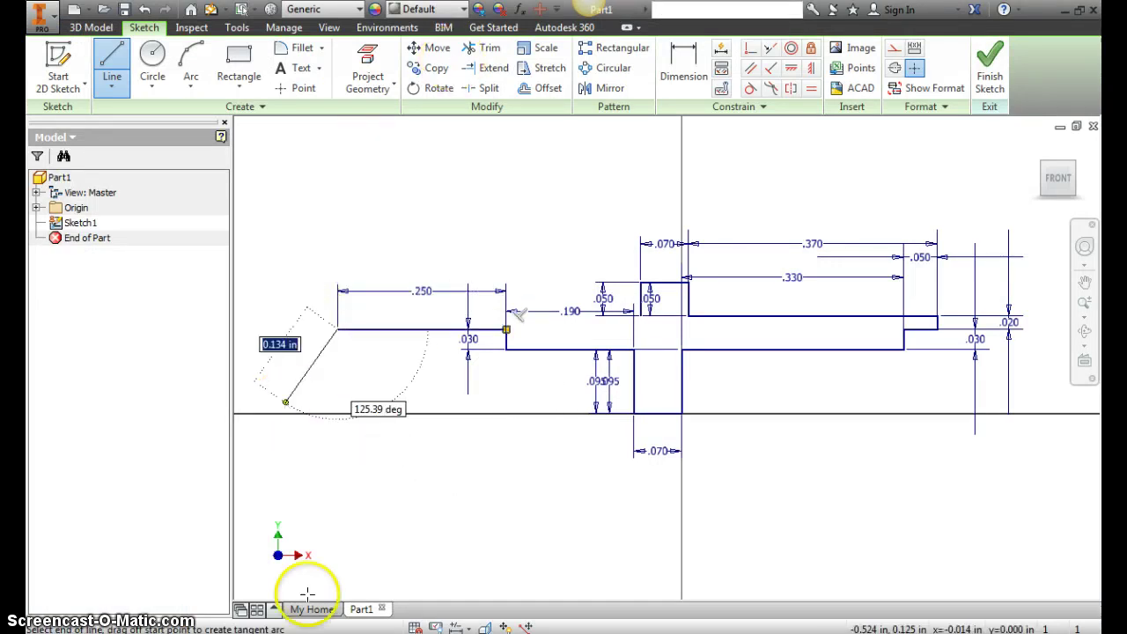
pyautogui.hotkey('alt', 'Tab')
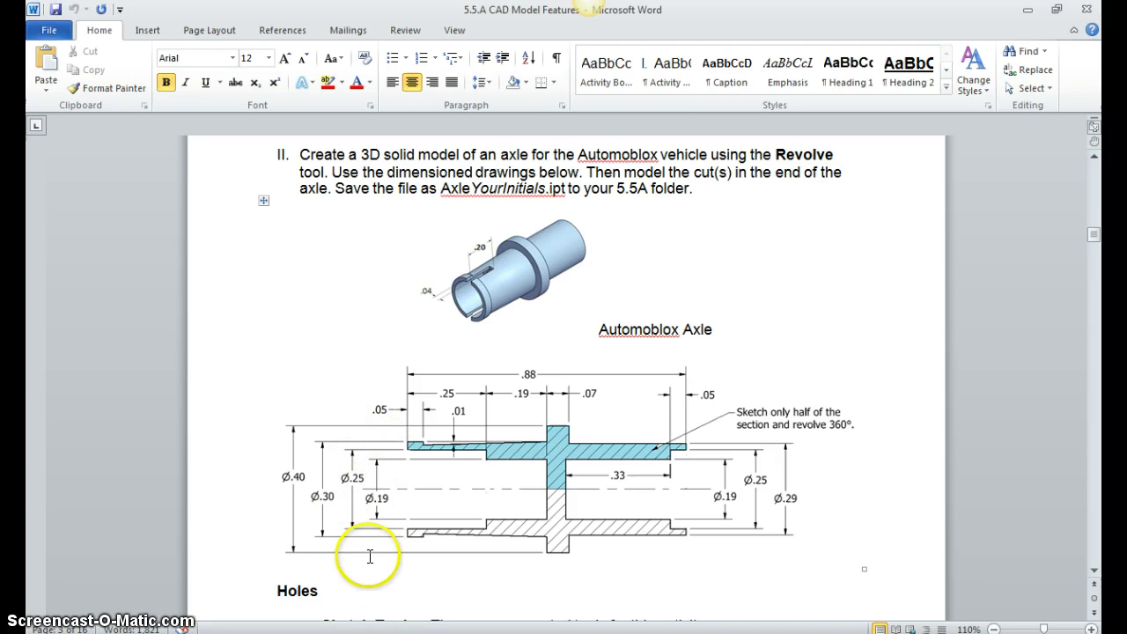
# Commit the .025 vertical rise at the profile's hollow end and check the Word drawing
pyautogui.hotkey('alt', 'Tab')
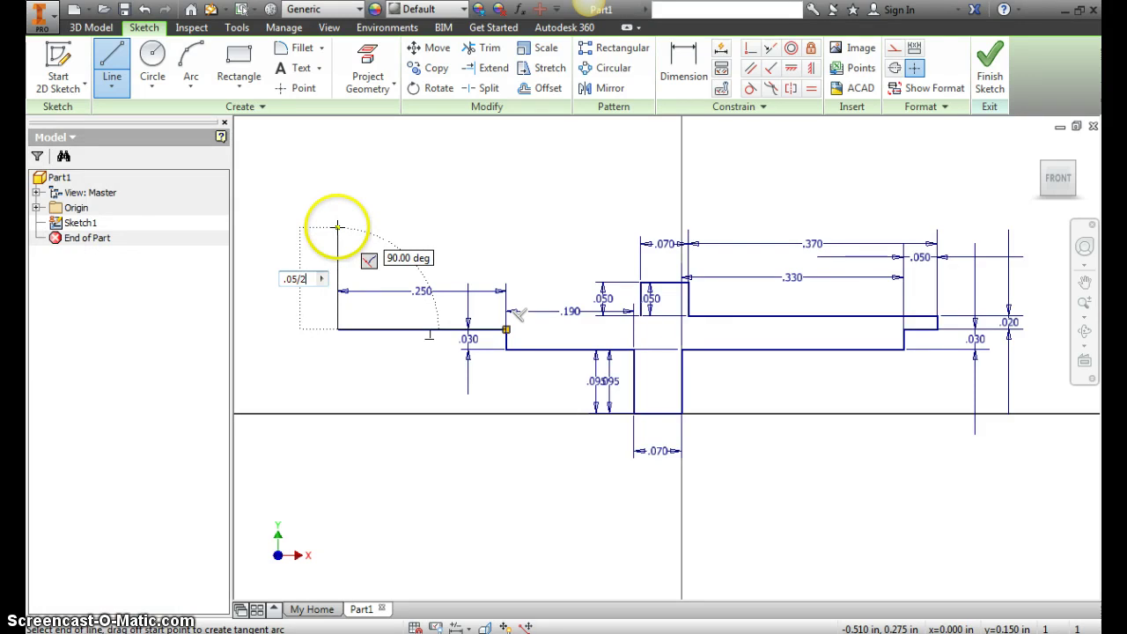
pyautogui.press('Return')
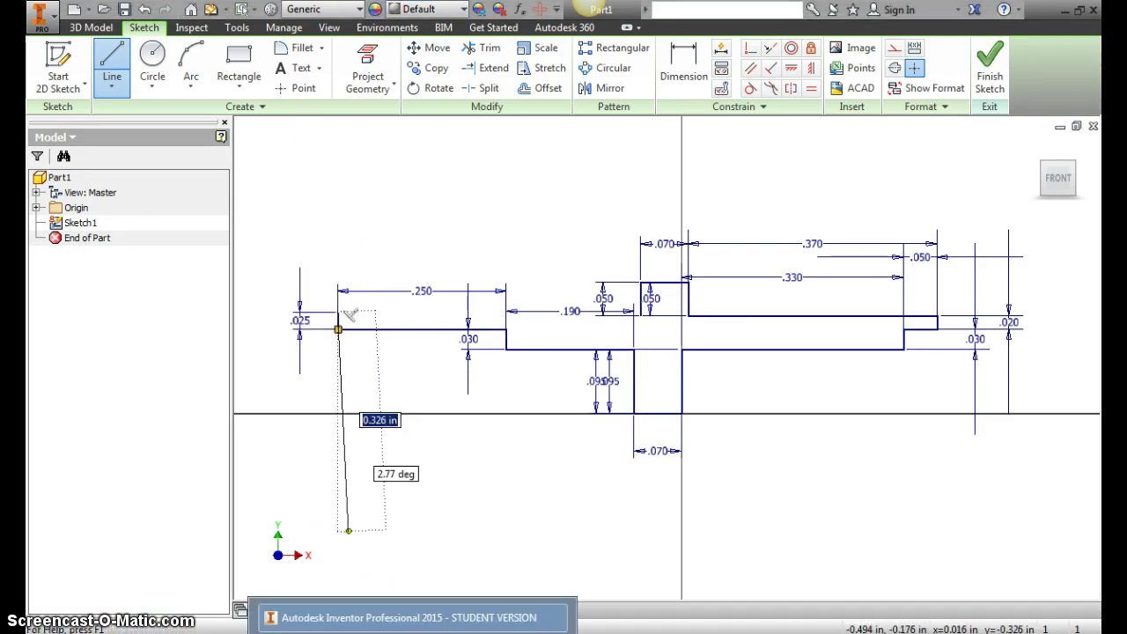
pyautogui.hotkey('alt', 'Tab')
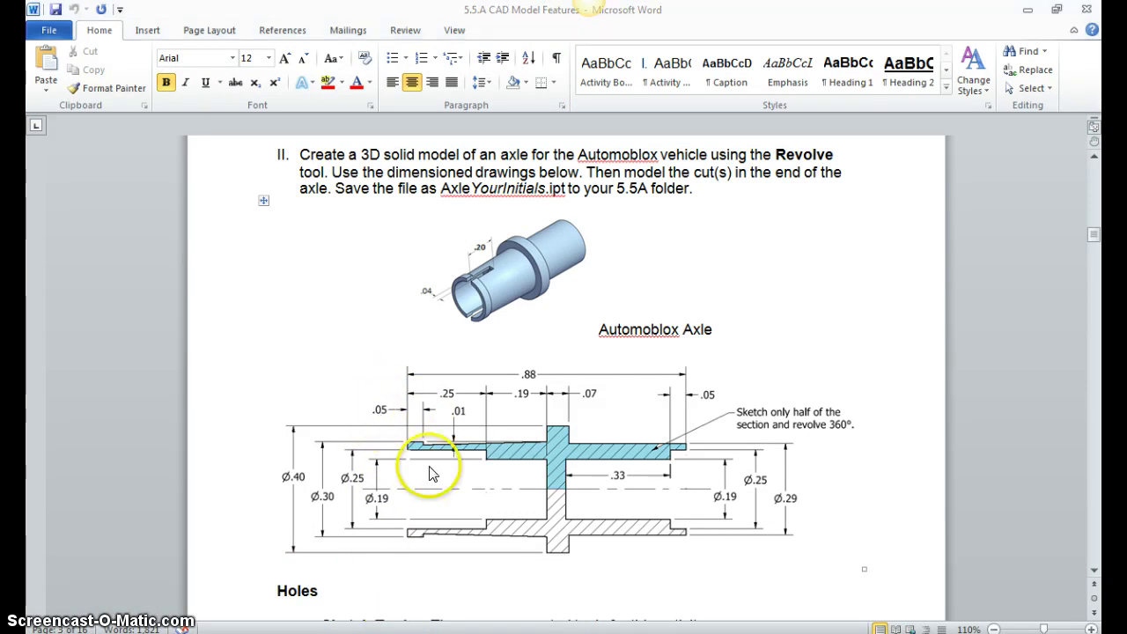
# Add a 0.050 in line at 90° to the profile, then refer back to the Word drawing
pyautogui.hotkey('alt', 'Tab')
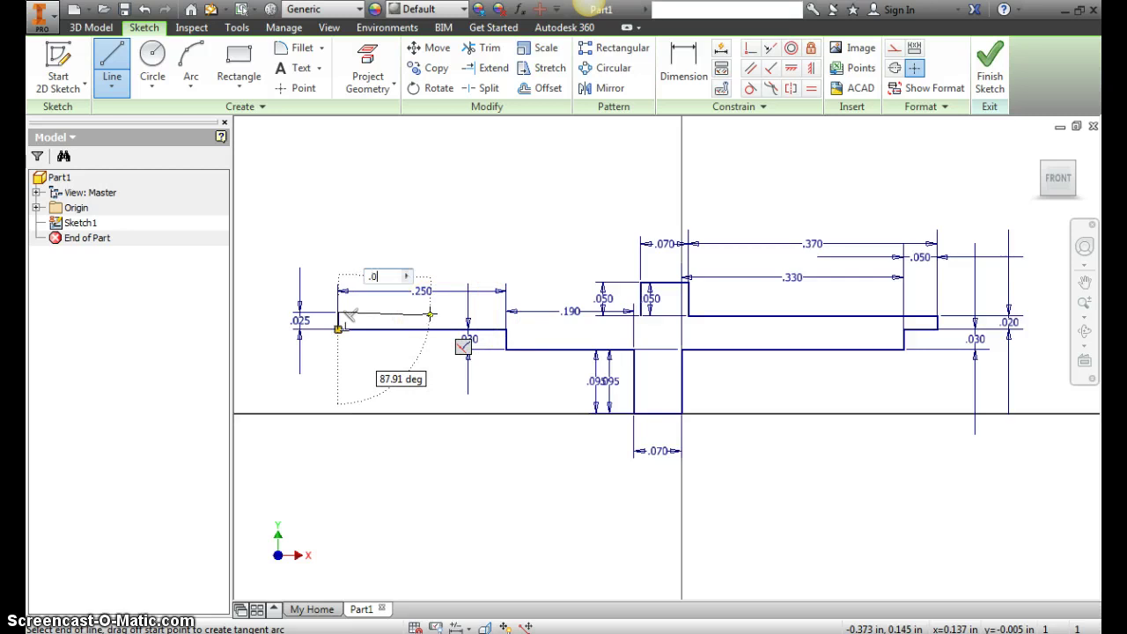
pyautogui.press('Tab')
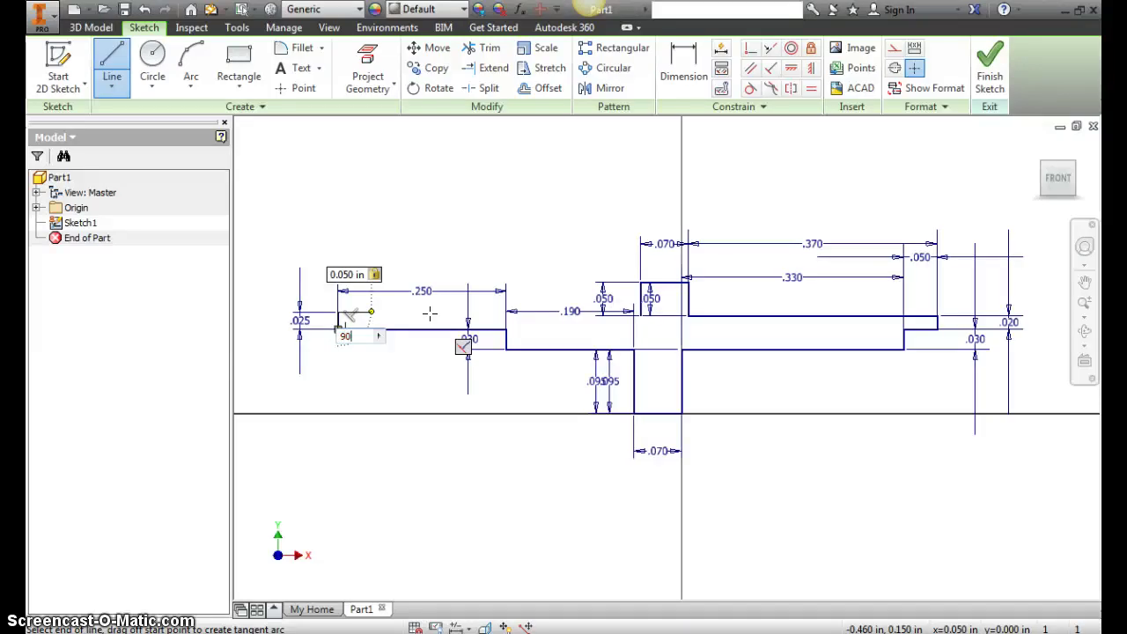
pyautogui.write('90')
pyautogui.press('Return')
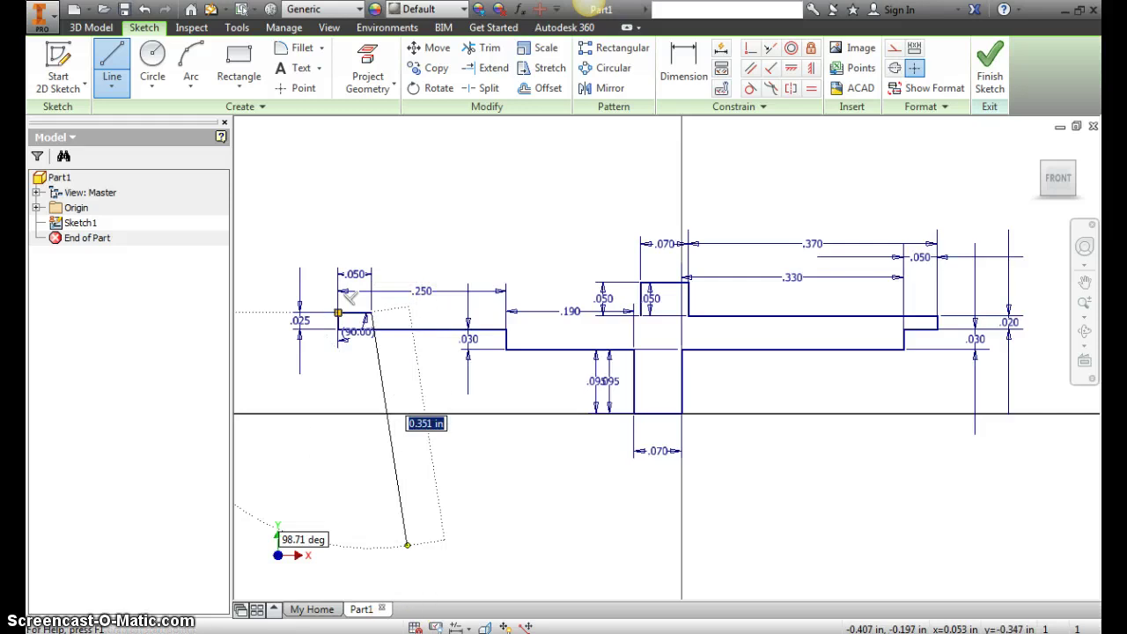
pyautogui.click(368, 318)
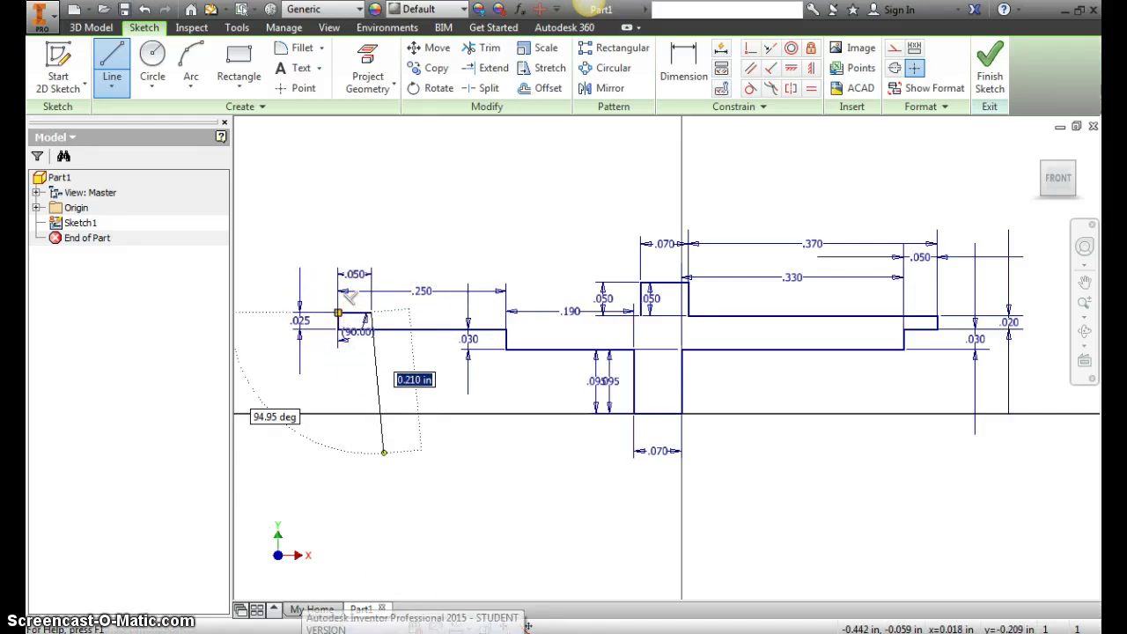
pyautogui.hotkey('alt', 'Tab')
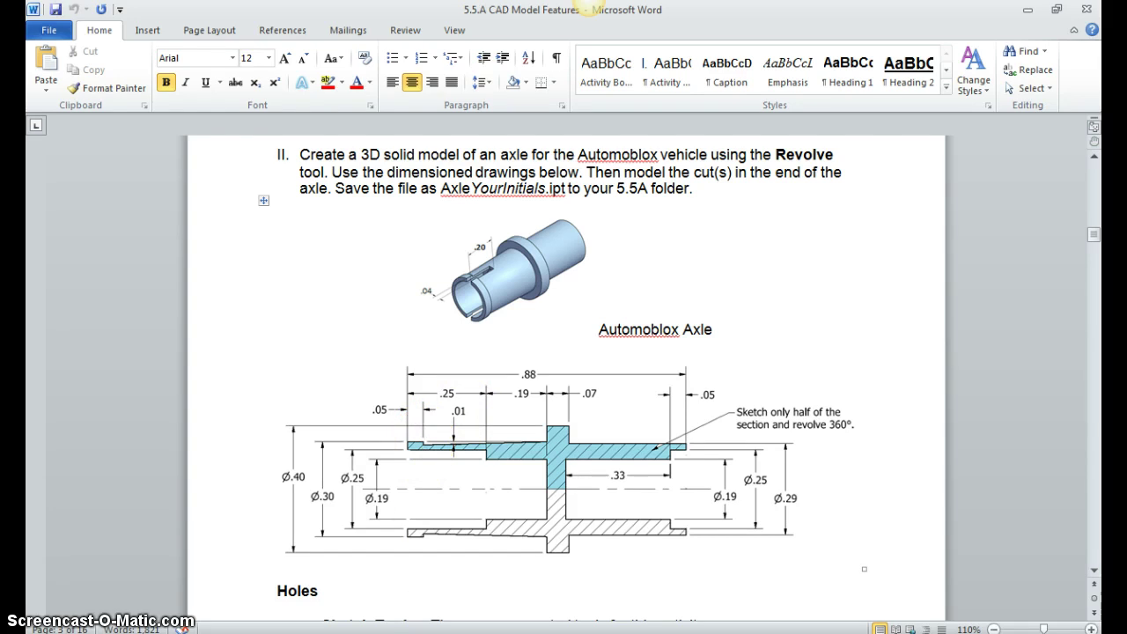
# Place the 0.010 in drop after the .050 segment and run the next line toward the flange
pyautogui.hotkey('alt', 'Tab')
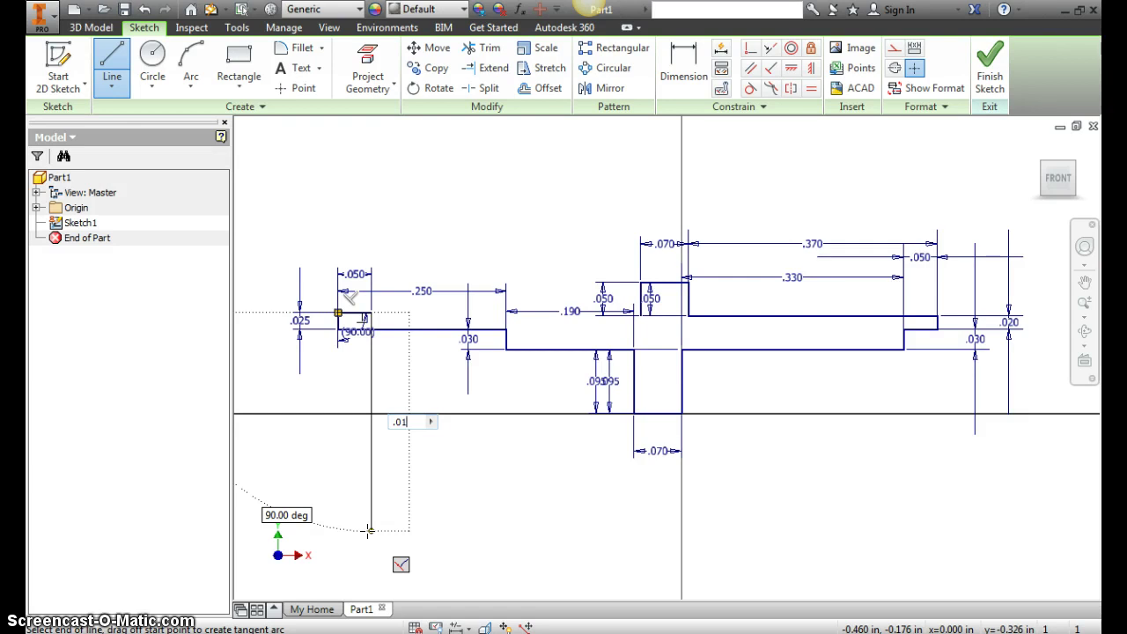
pyautogui.click(423, 499)
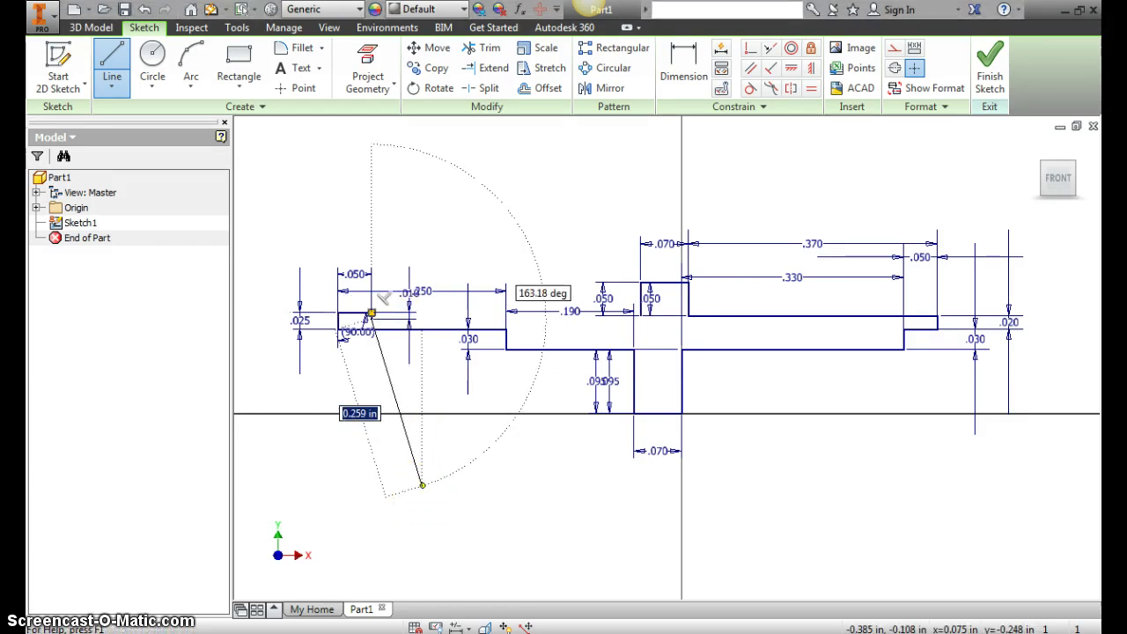
pyautogui.hotkey('alt', 'Tab')
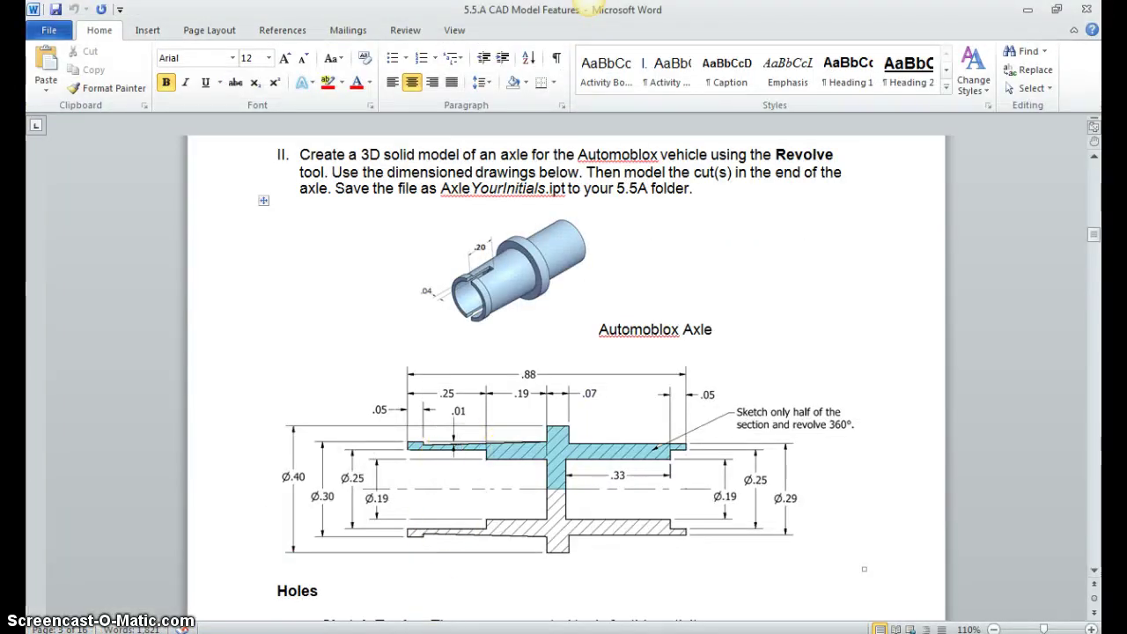
pyautogui.hotkey('alt', 'Tab')
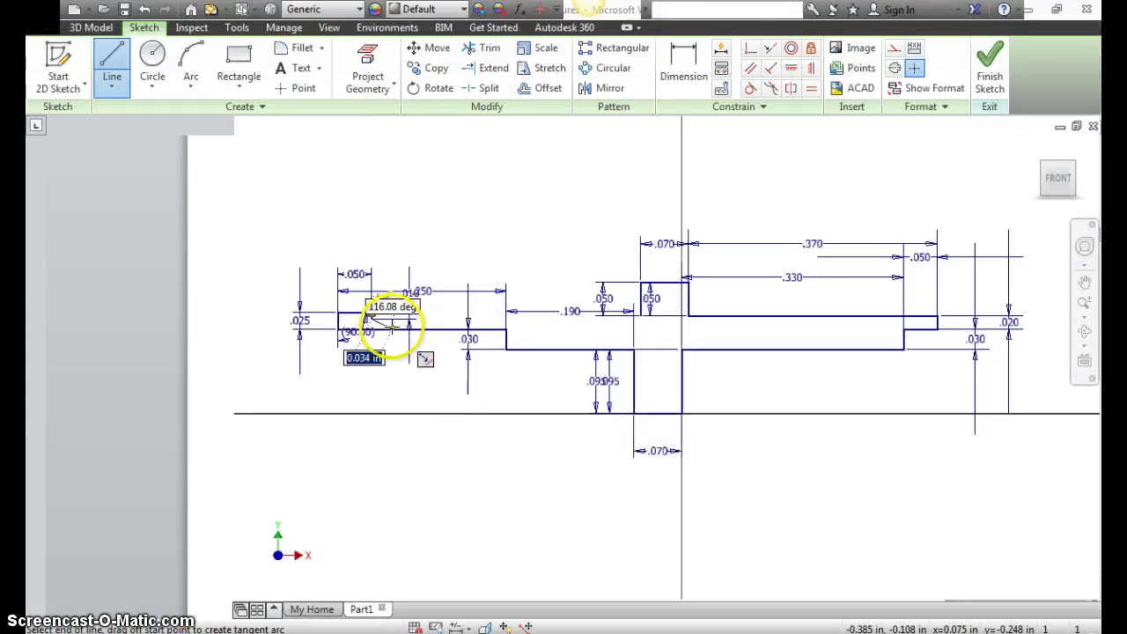
pyautogui.scroll(5, 388, 321)
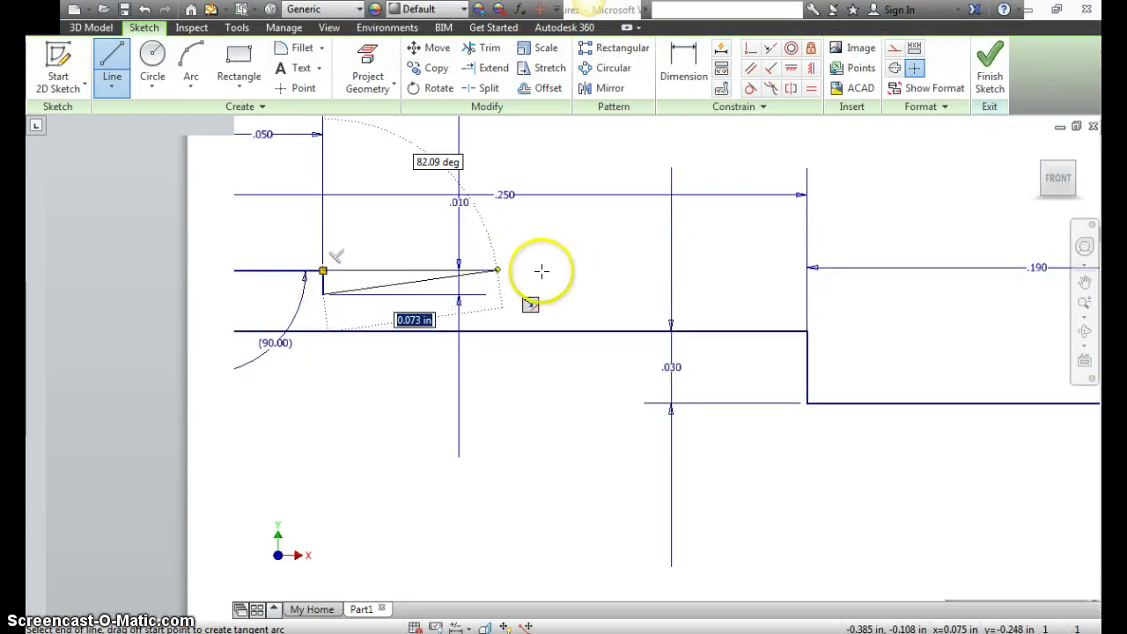
pyautogui.scroll(-3, 696, 264)
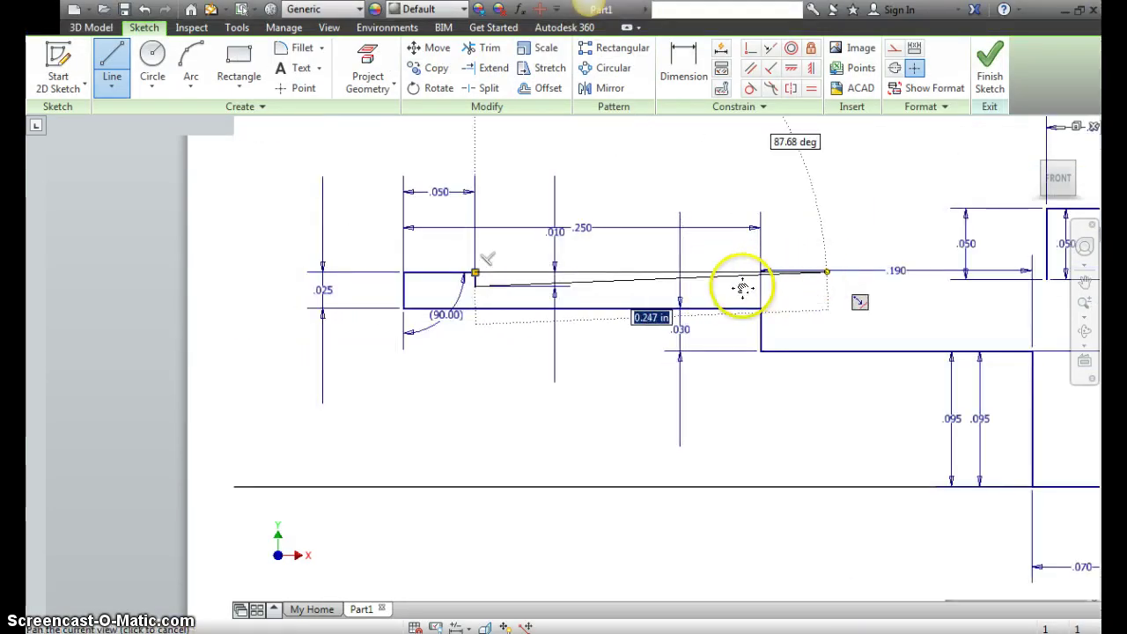
pyautogui.moveTo(742, 288); pyautogui.dragTo(825, 274, button='middle')
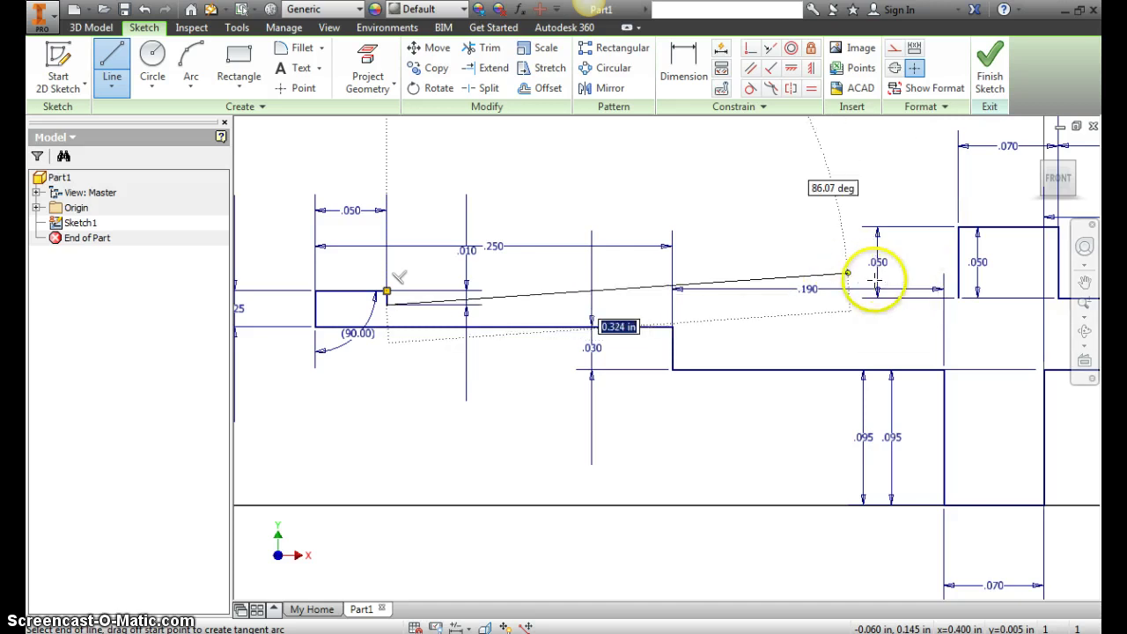
# End the tapered line at the flange corner to close the profile, and finish the sketch
pyautogui.click(958, 298)
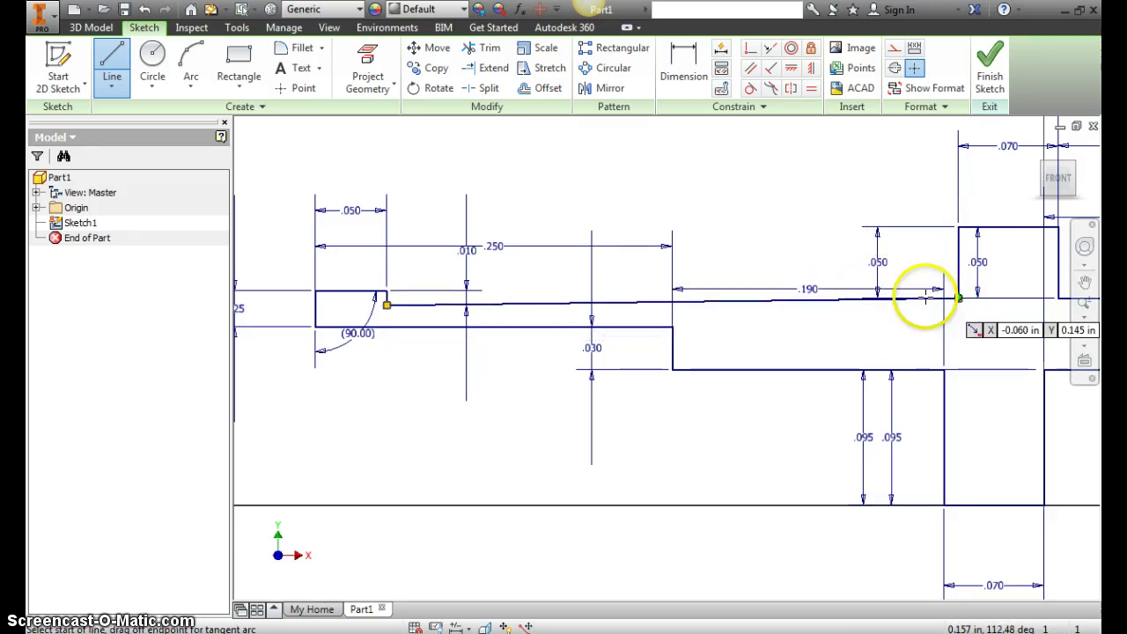
pyautogui.rightClick(724, 232)
pyautogui.click(794, 234)
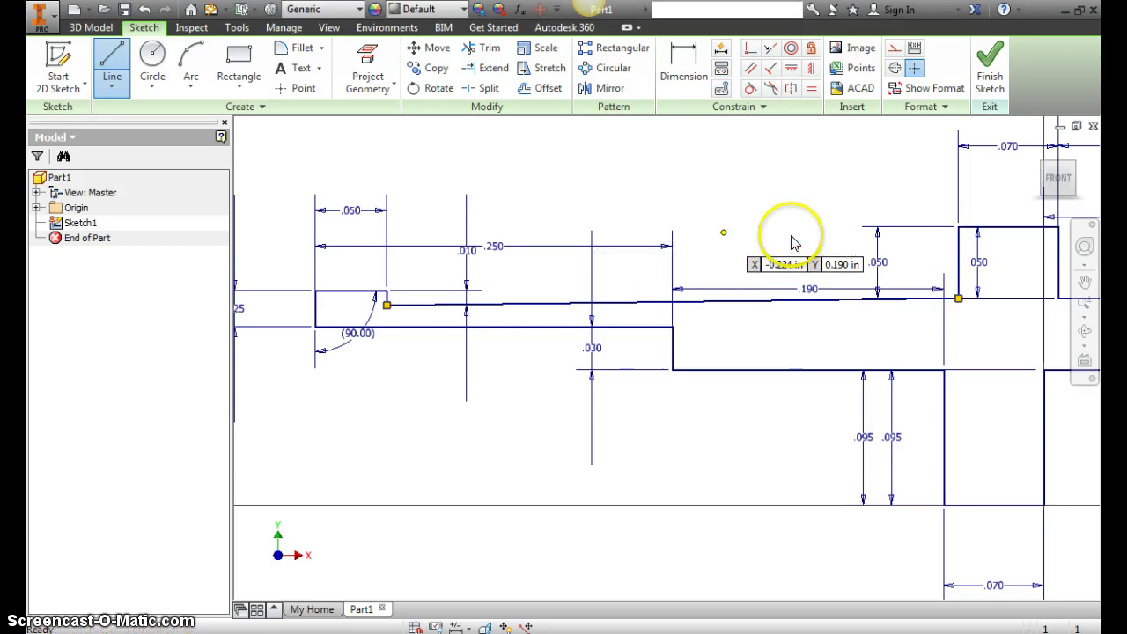
pyautogui.scroll(-2, 496, 252)
pyautogui.scroll(-2, 457, 264)
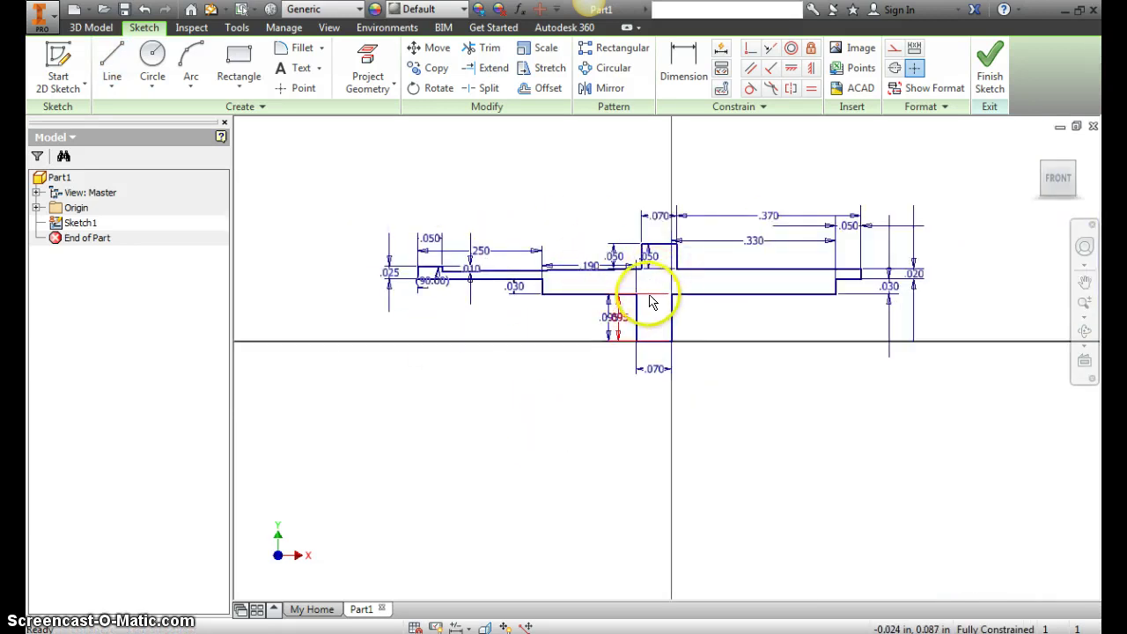
pyautogui.click(993, 80)
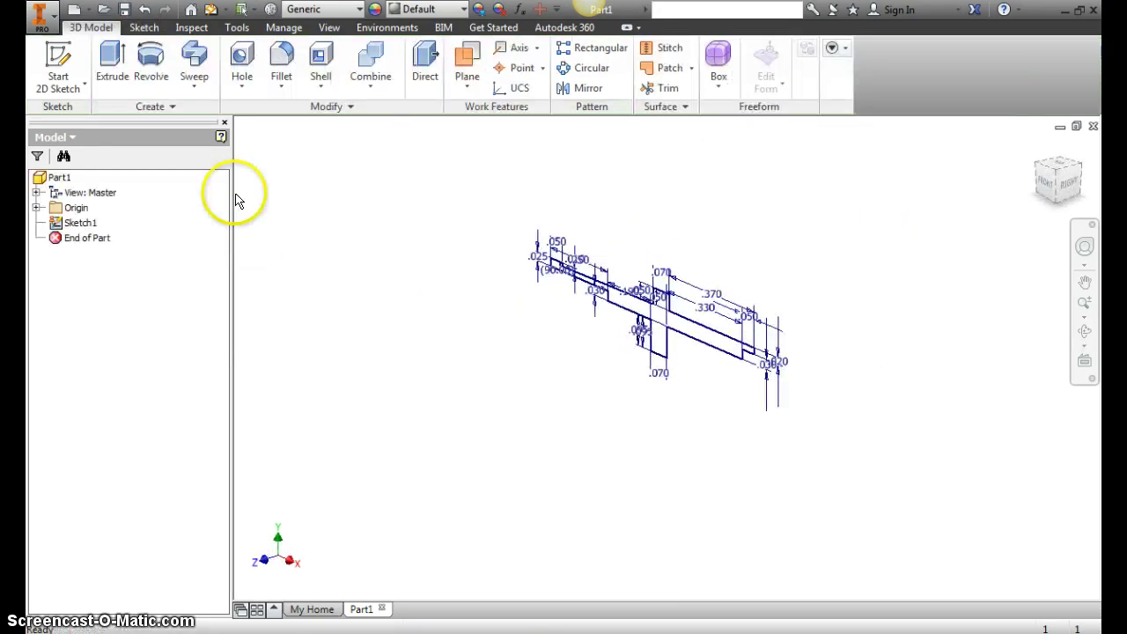
# Revolve the profile a full turn about its bottom edge into Revolution1
pyautogui.click(150, 66)
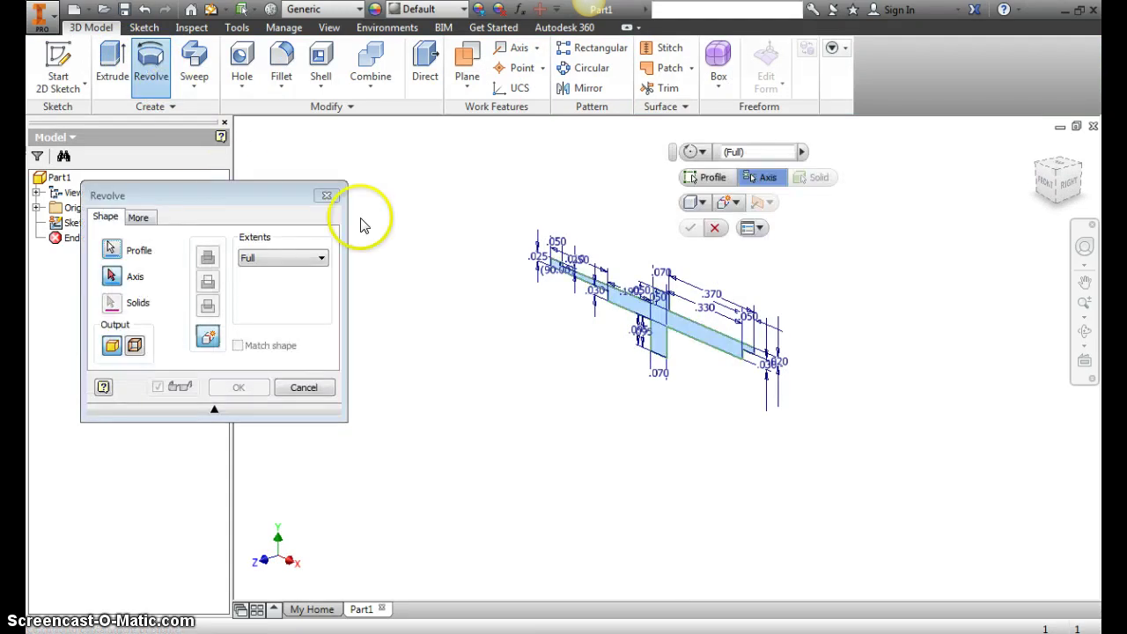
pyautogui.scroll(2, 659, 324)
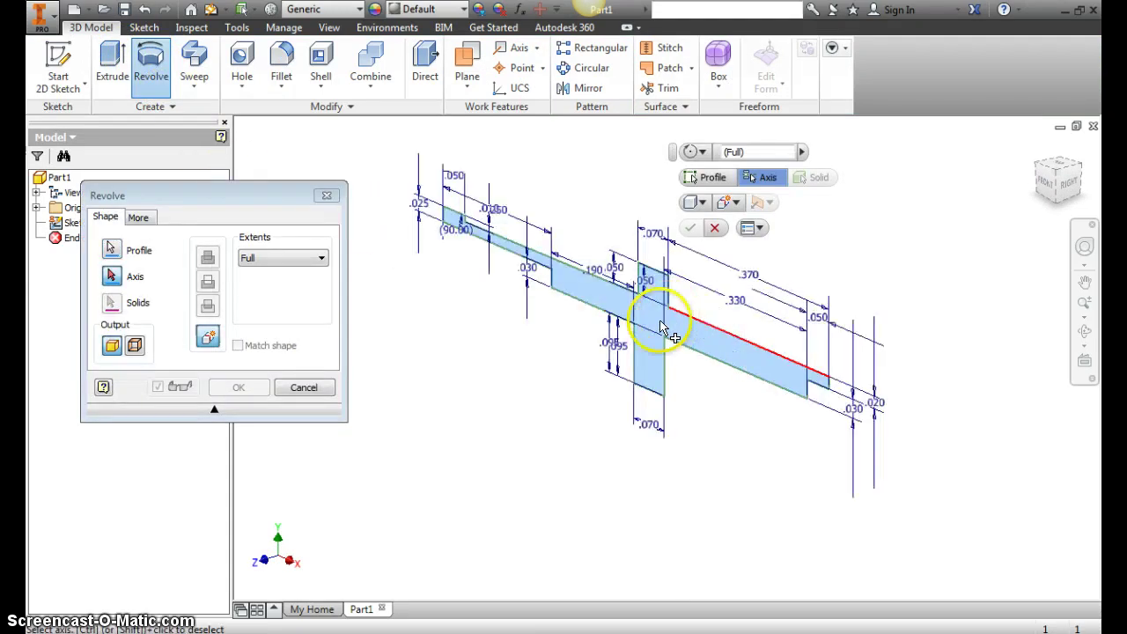
pyautogui.click(646, 396)
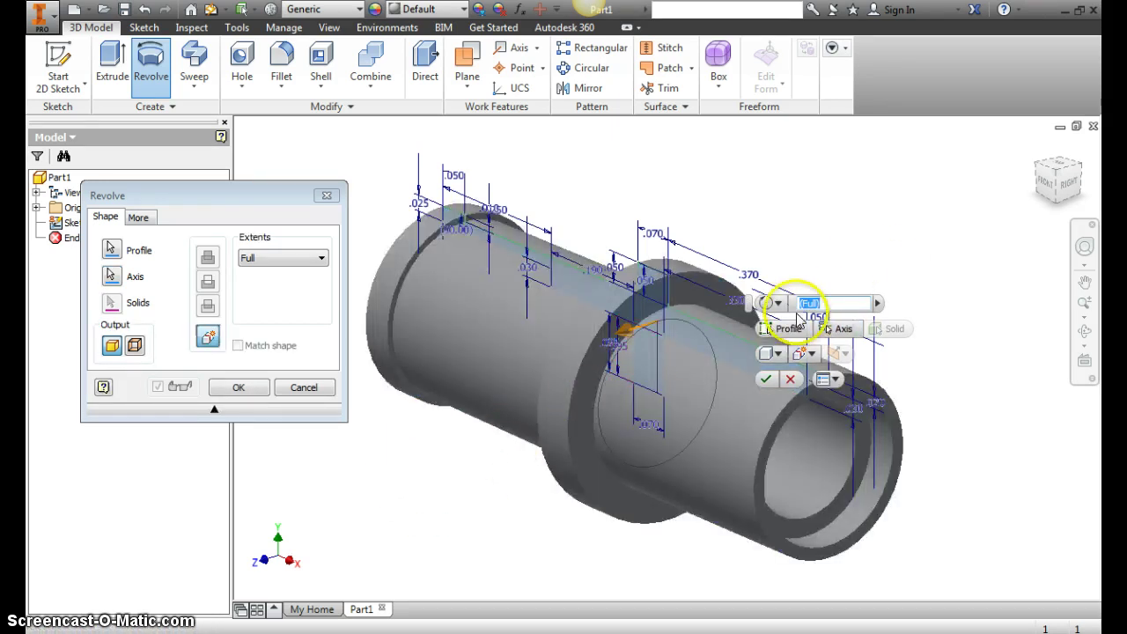
pyautogui.click(236, 389)
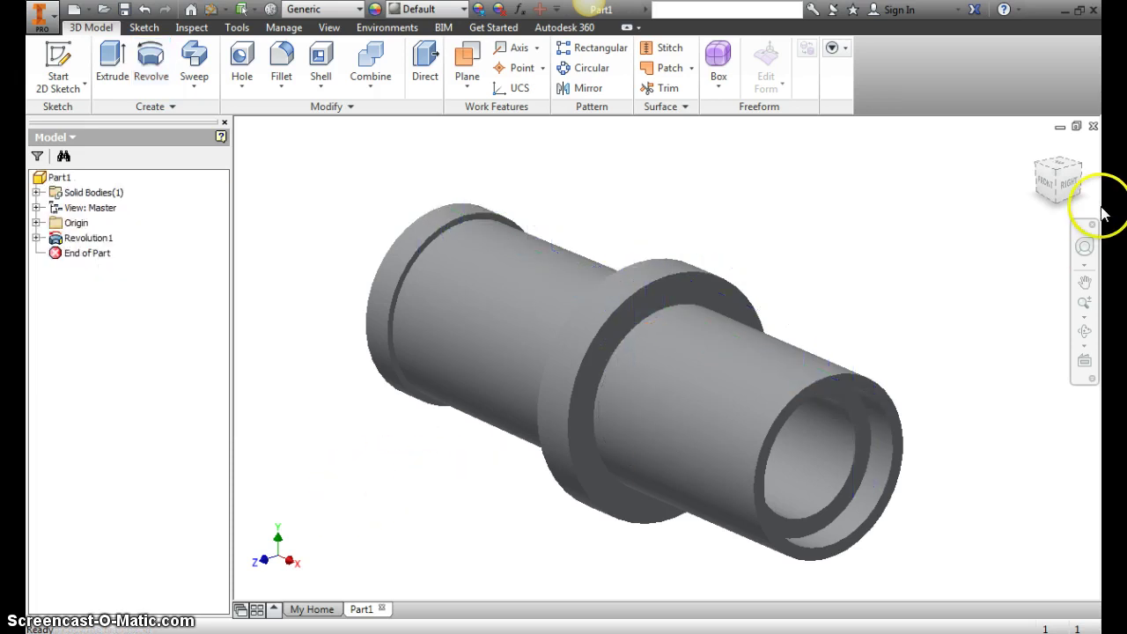
# Rotate the axle to an isometric view and check the .20 and .04 slot dimensions in Word
pyautogui.click(1040, 167)
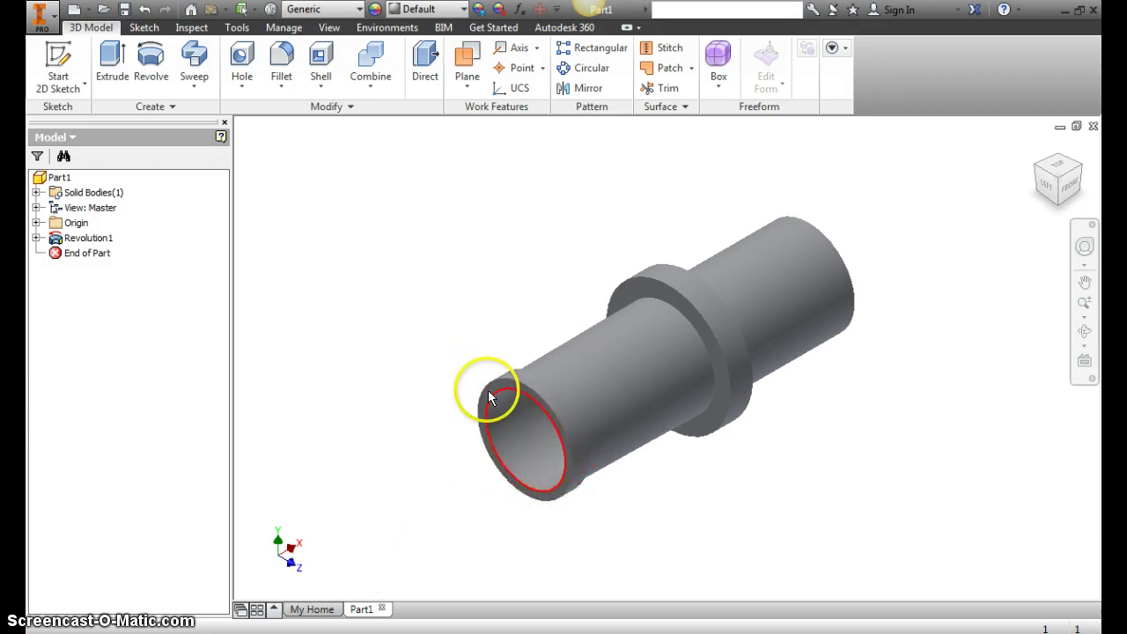
pyautogui.hotkey('alt', 'Tab')
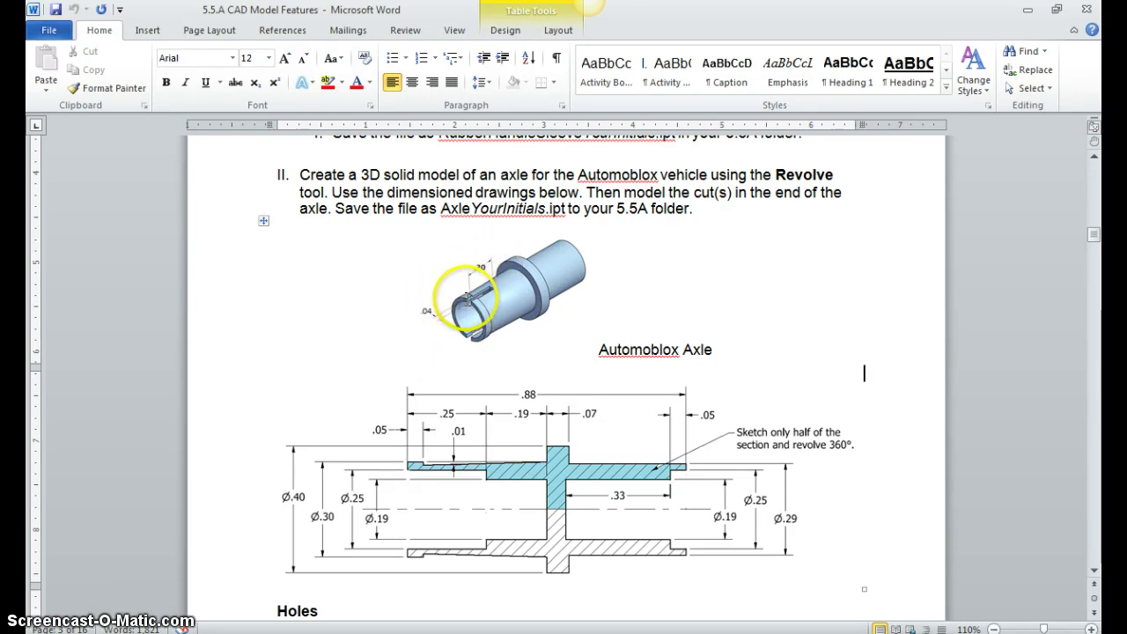
pyautogui.hotkey('alt', 'Tab')
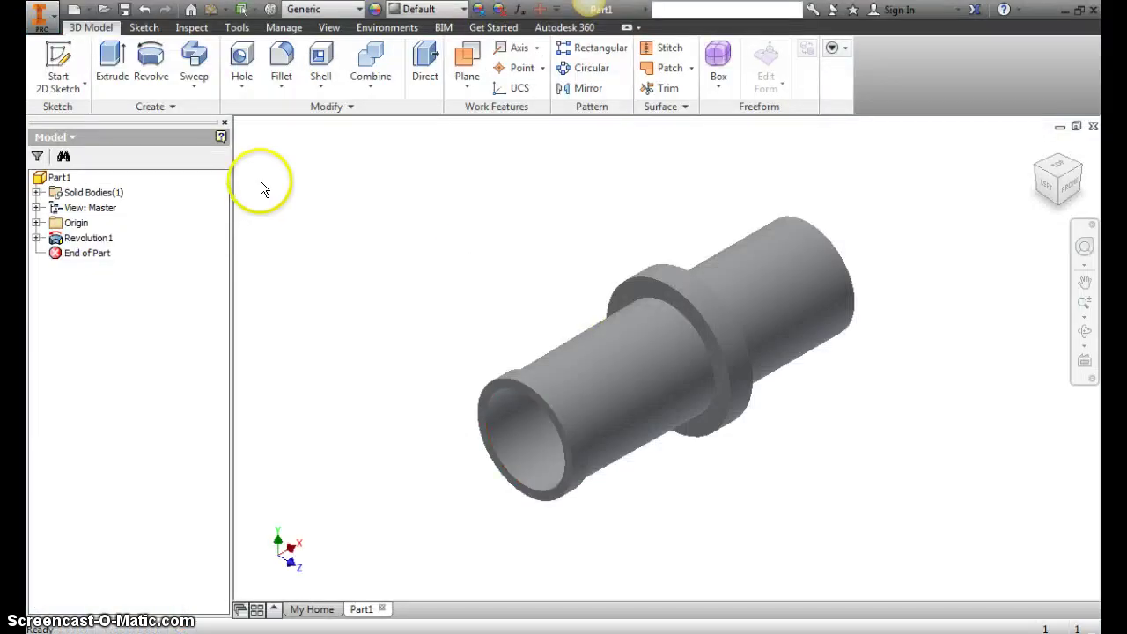
# Start Sketch2 on the axle's hollow end face and return to a 3D view
pyautogui.click(55, 55)
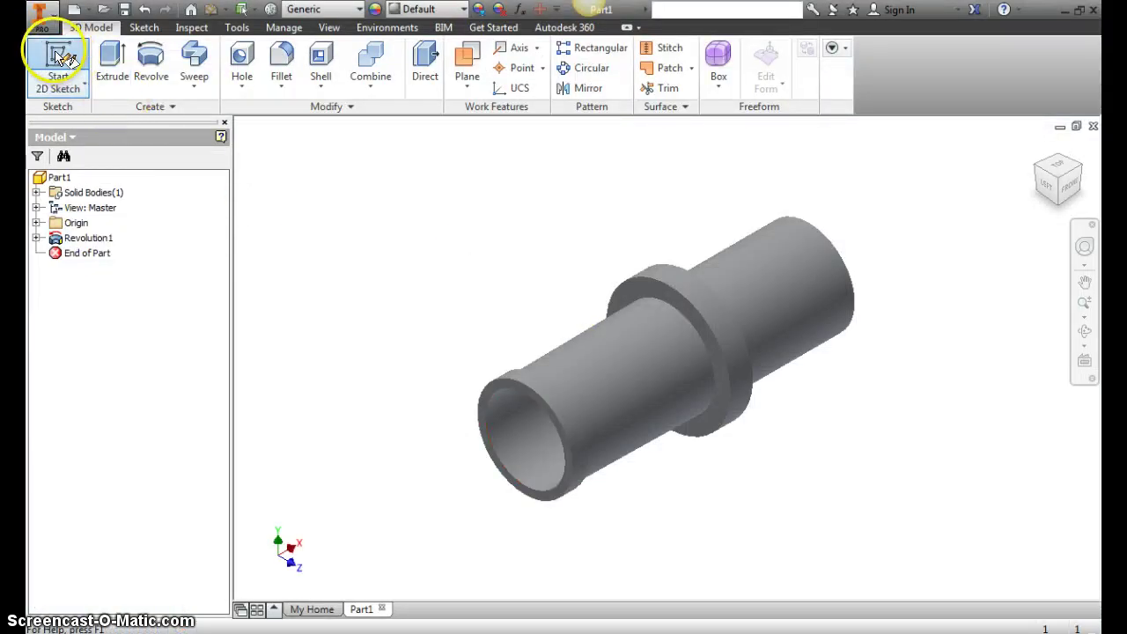
pyautogui.click(488, 394)
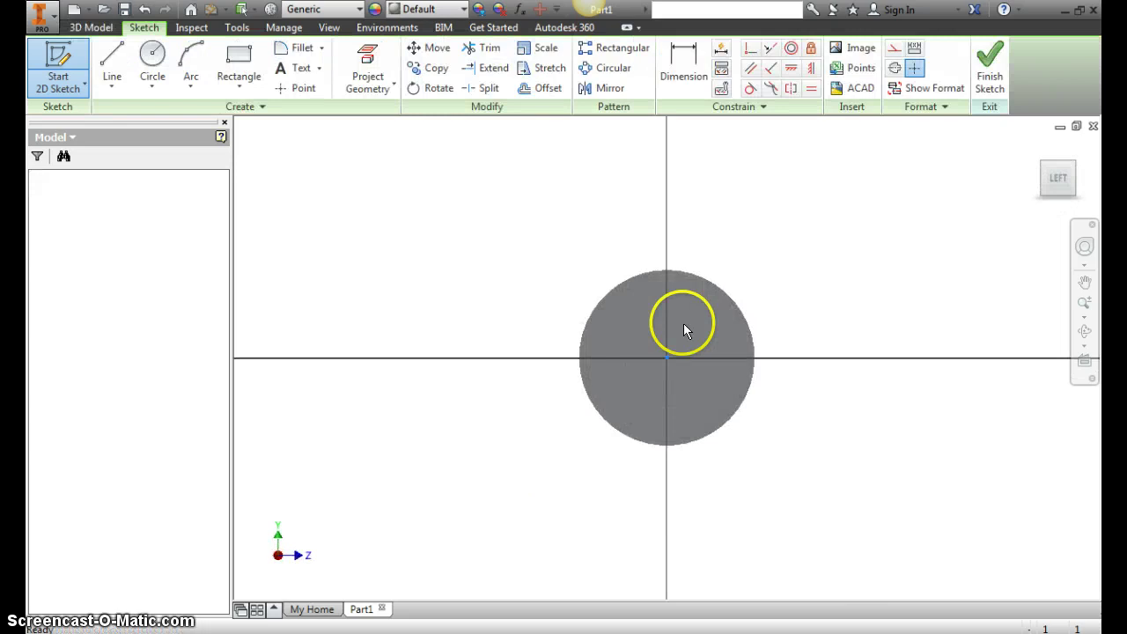
pyautogui.scroll(3, 697, 314)
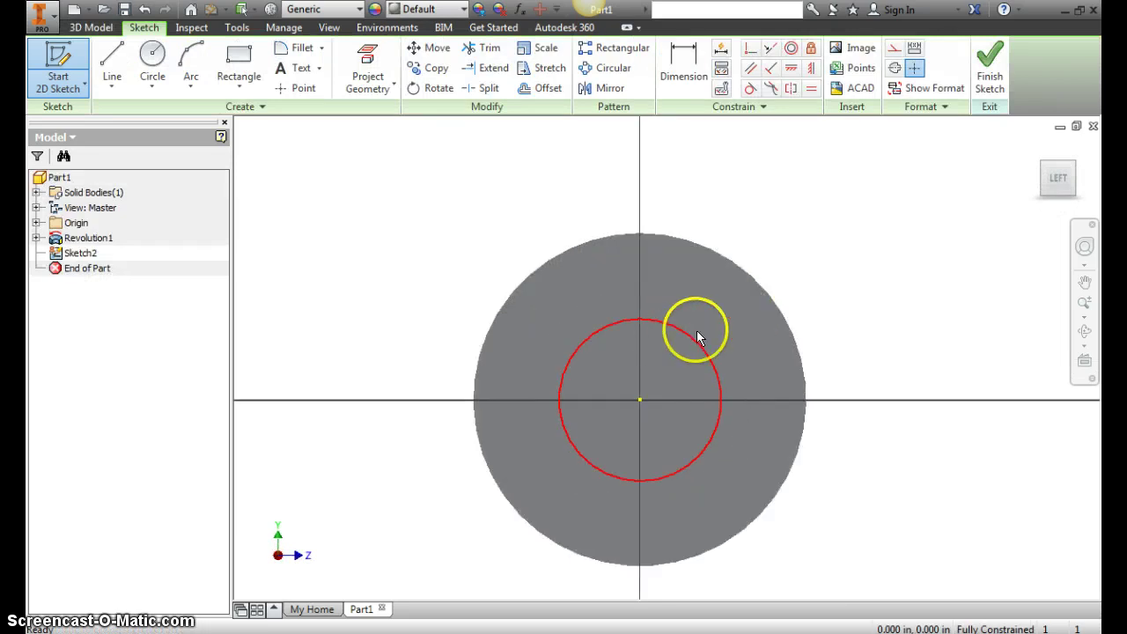
pyautogui.click(1076, 170)
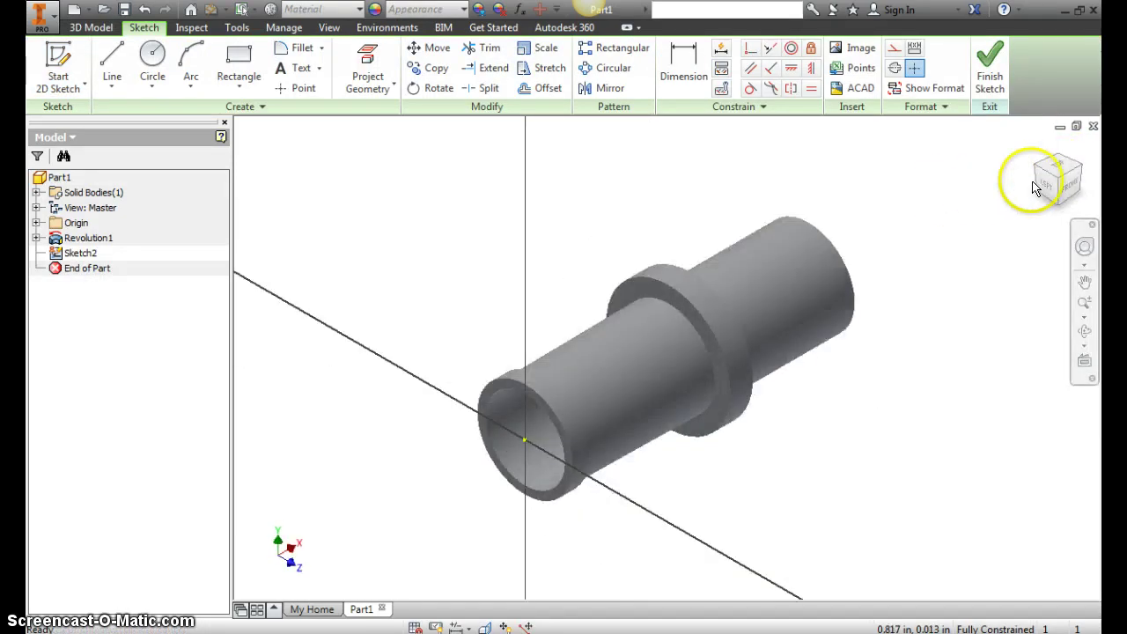
# Project the outer and inner end edges into the sketch and look straight at the end
pyautogui.click(376, 57)
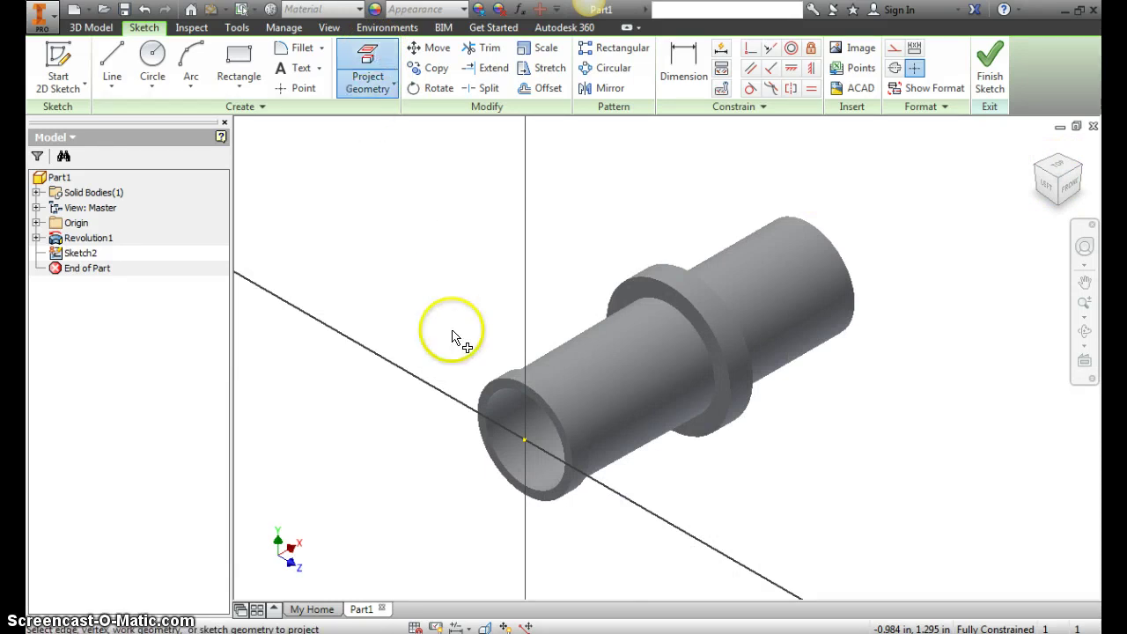
pyautogui.click(484, 404)
pyautogui.click(478, 403)
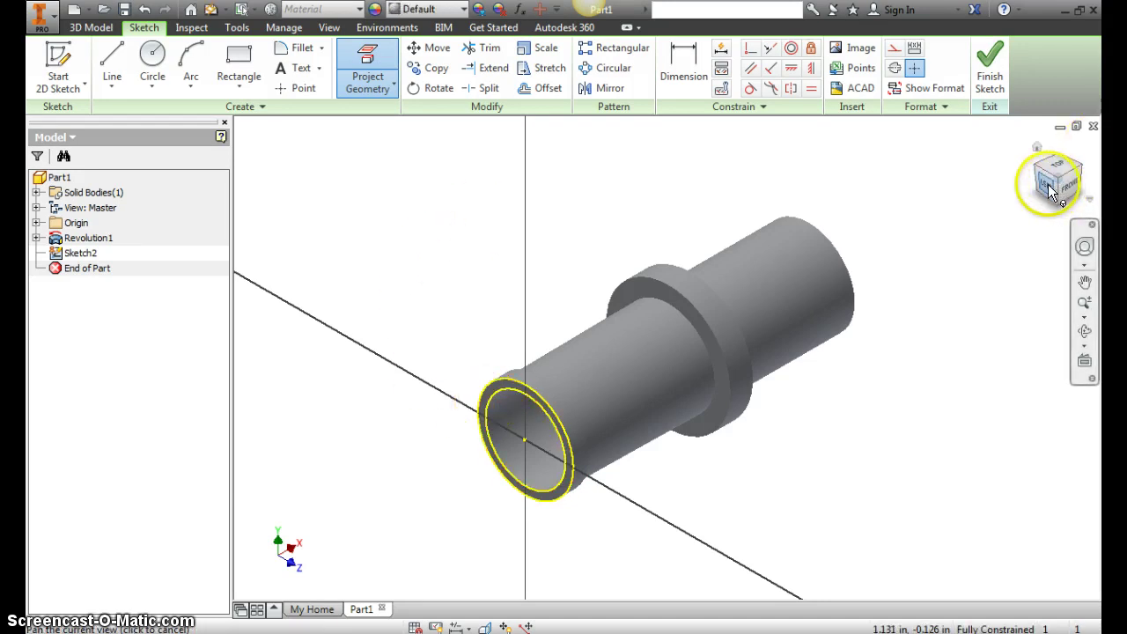
pyautogui.moveTo(1048, 180); pyautogui.dragTo(968, 227)
pyautogui.press('pageup')
pyautogui.click(581, 414)
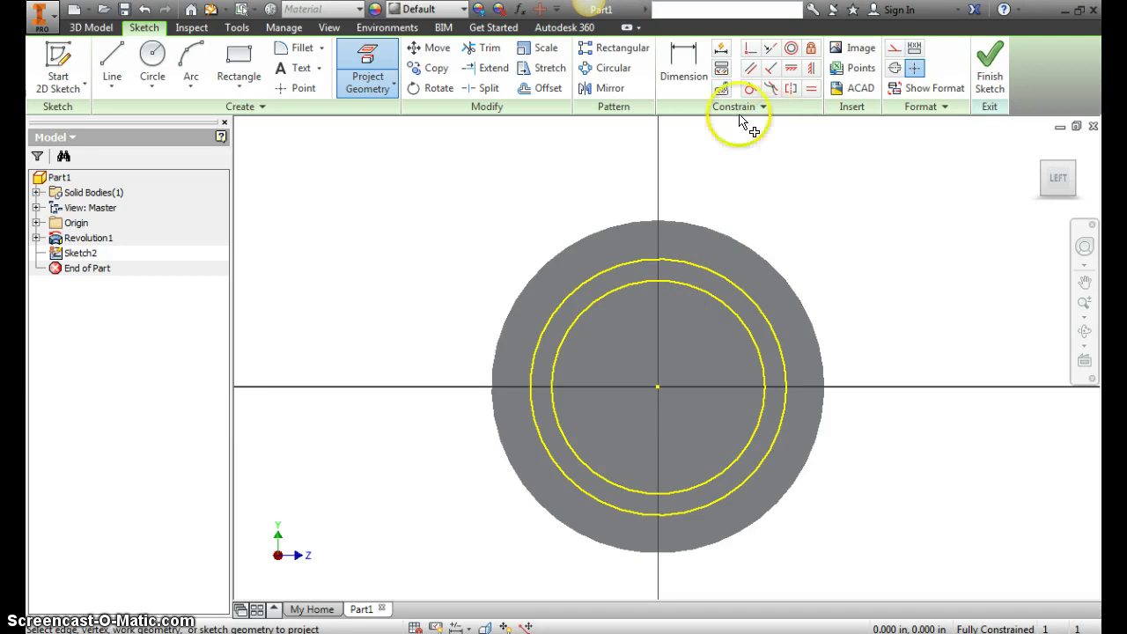
# Start a rectangle with its first corner at X -0.020 above the tube end
pyautogui.click(253, 78)
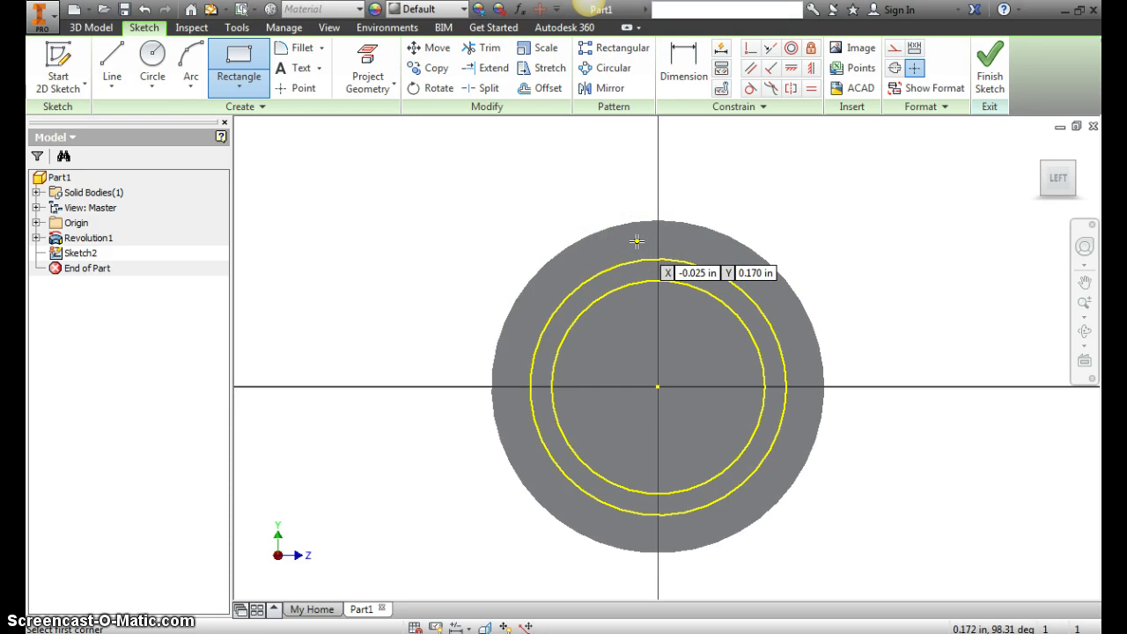
pyautogui.click(638, 241)
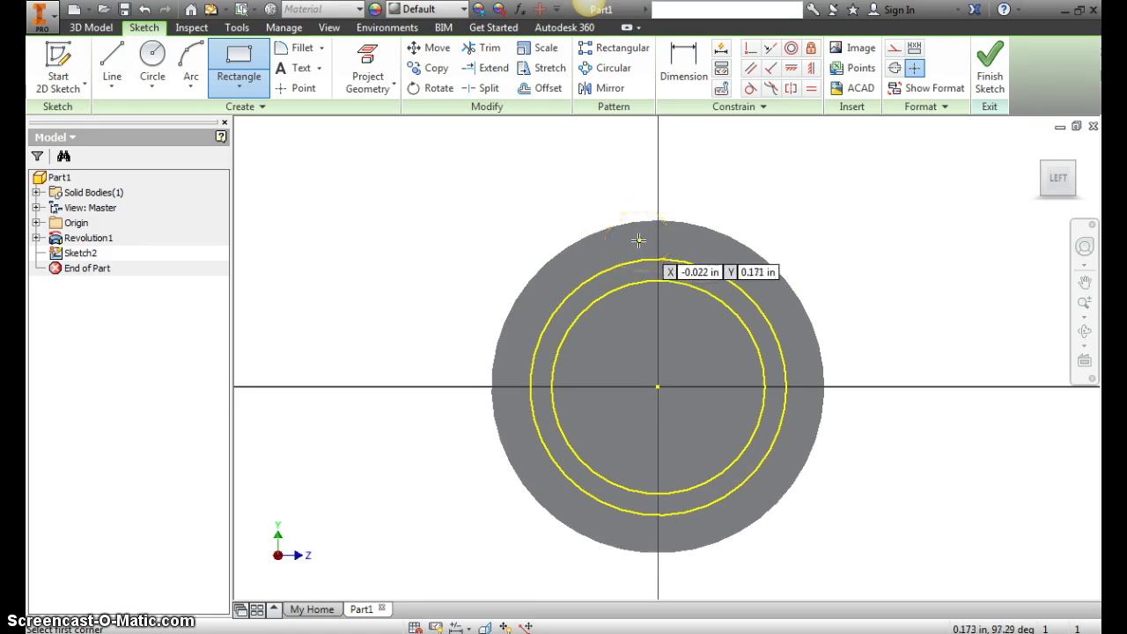
pyautogui.click(639, 241)
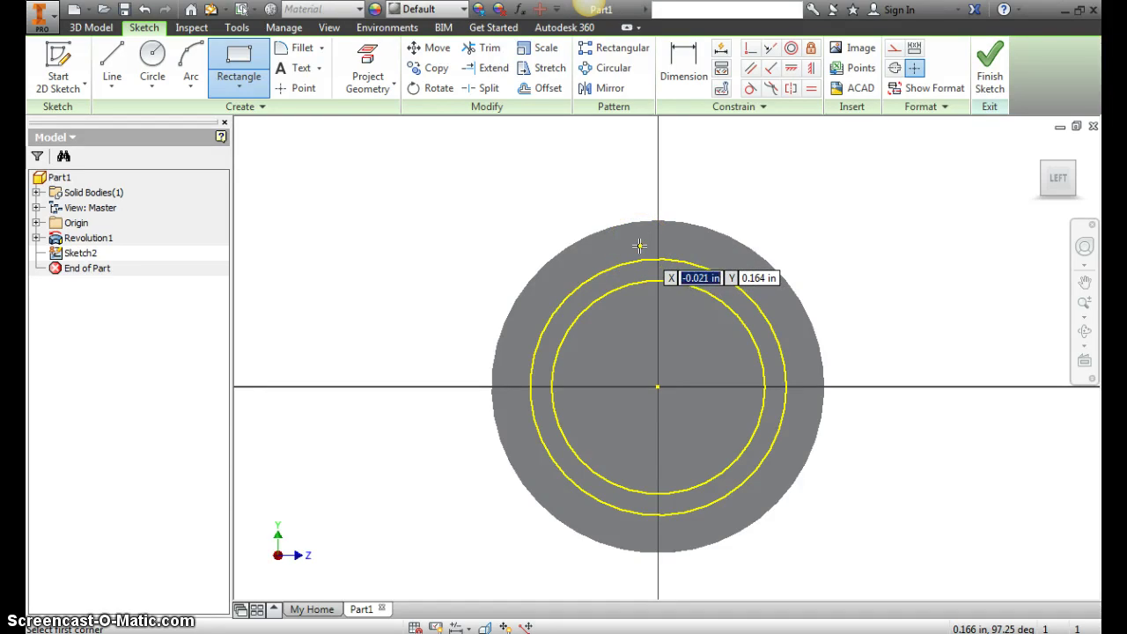
pyautogui.write('-.02')
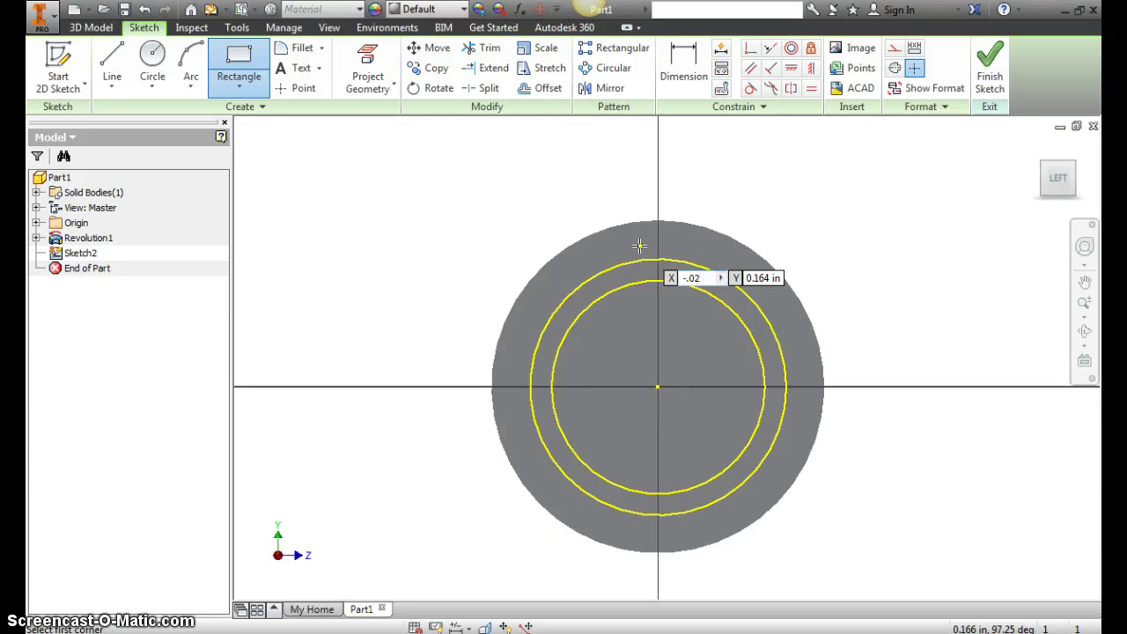
pyautogui.press('Tab')
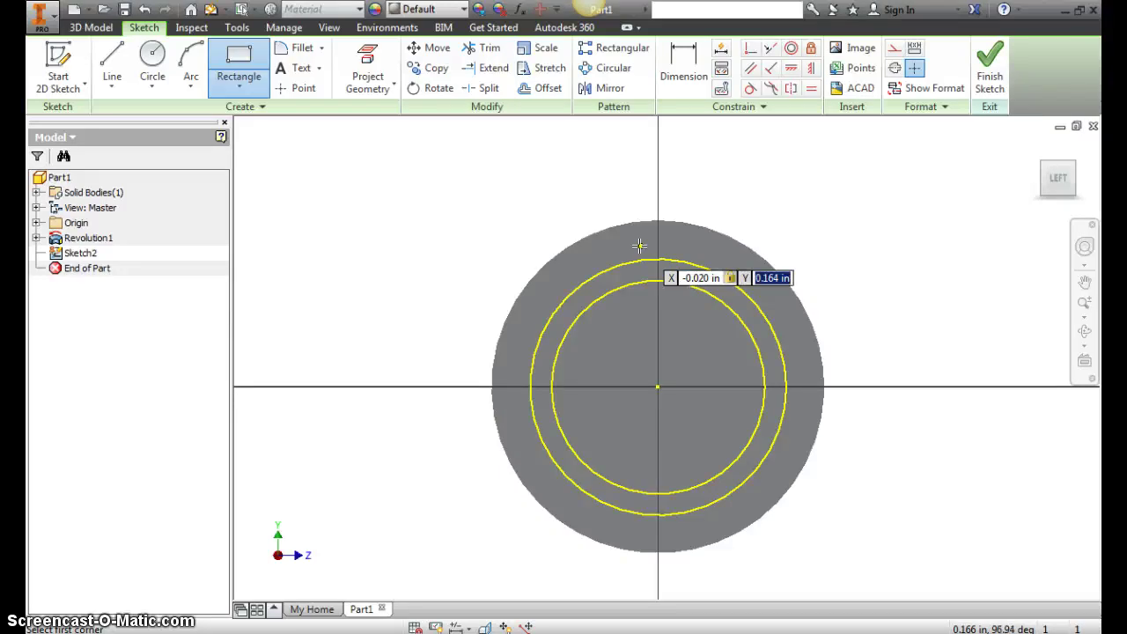
pyautogui.click(640, 246)
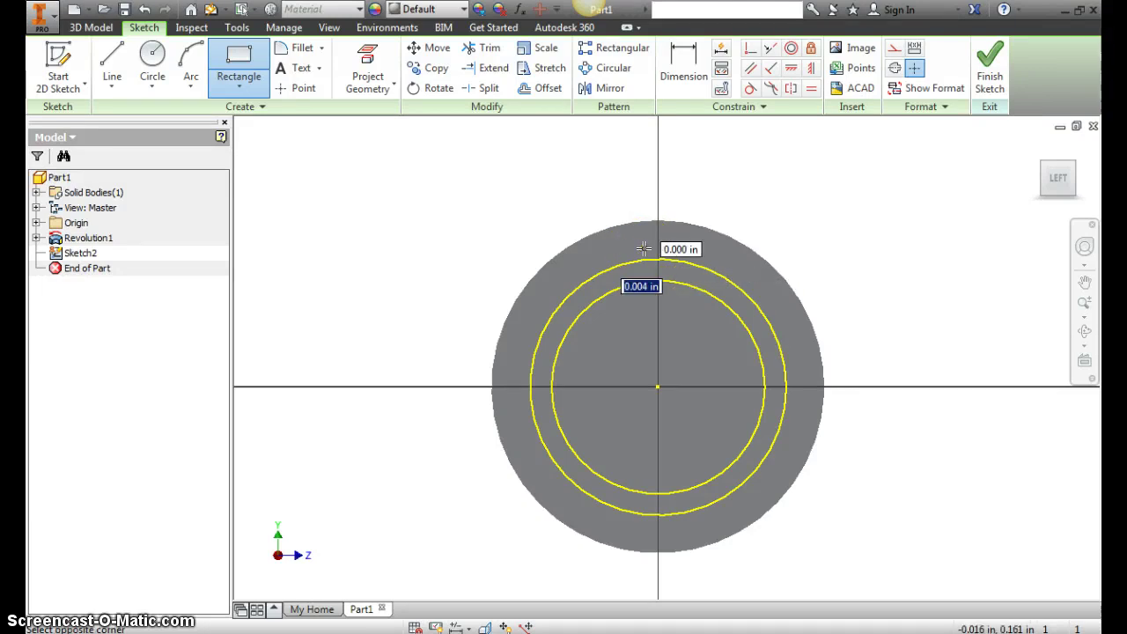
# Set the rectangle width to 0.04 and place its opposite corner below the tube
pyautogui.moveTo(678, 249); pyautogui.dragTo(676, 534)
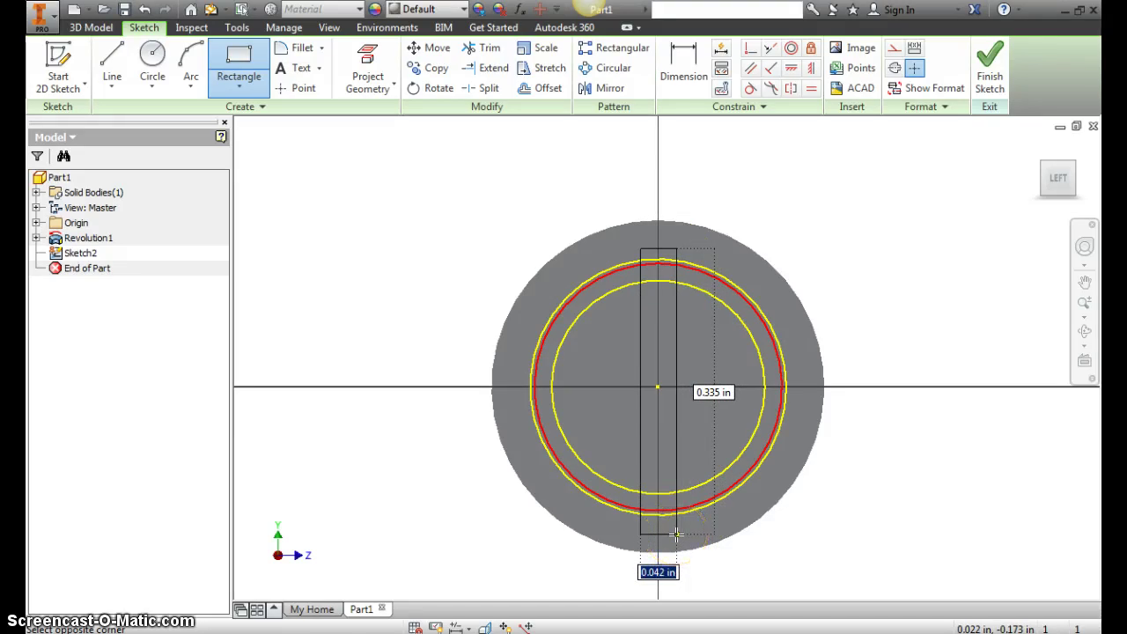
pyautogui.moveTo(675, 534); pyautogui.dragTo(678, 534)
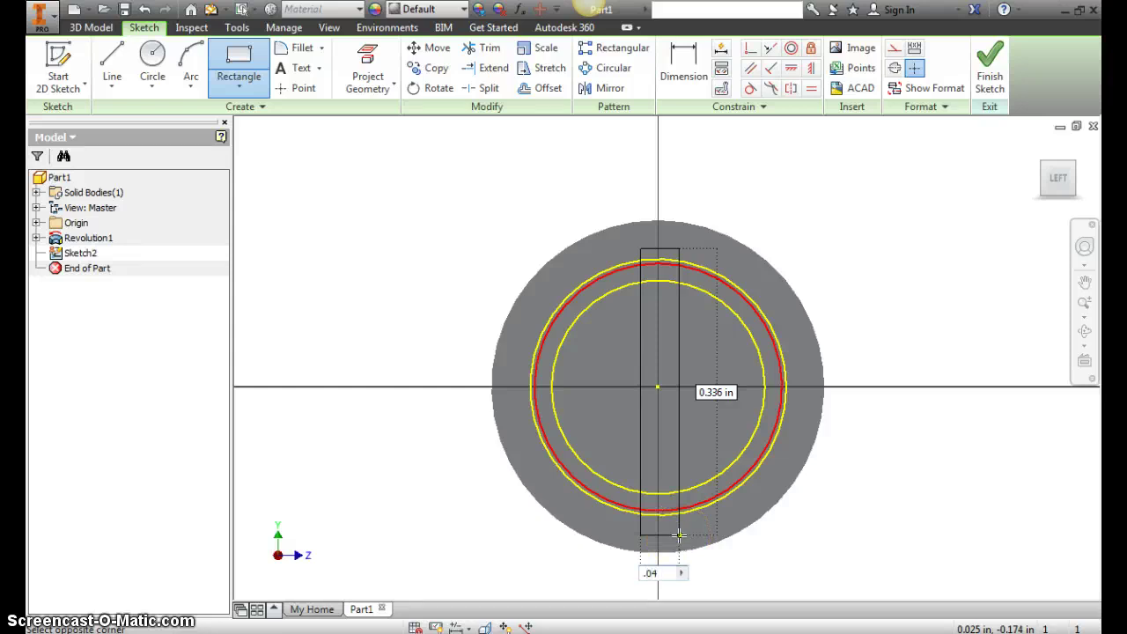
pyautogui.write('0.04')
pyautogui.press('Tab')
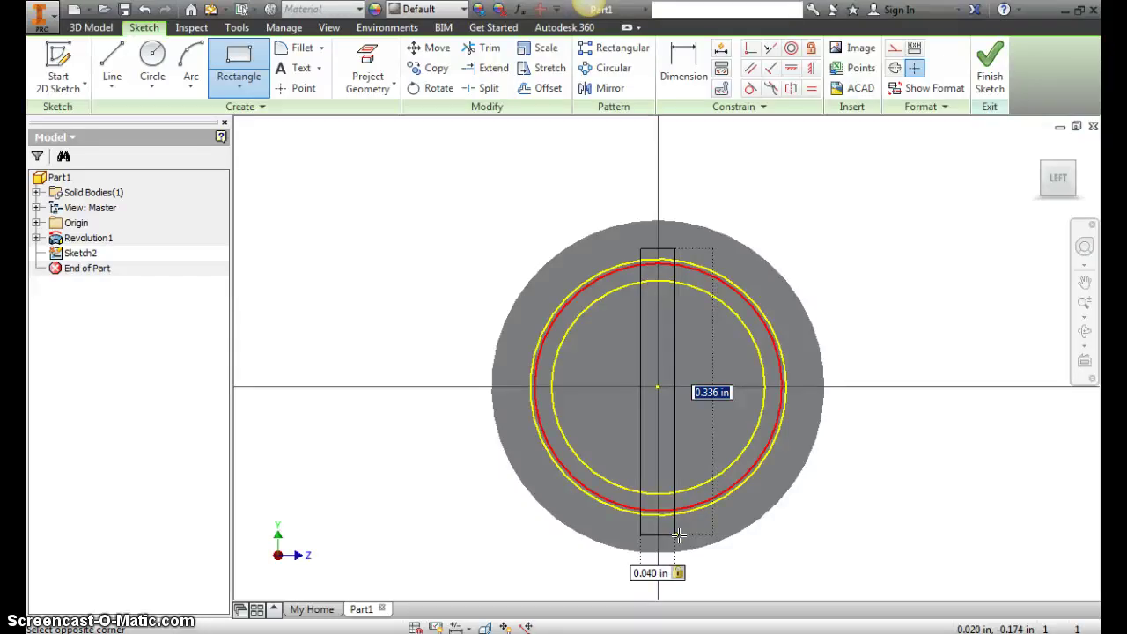
pyautogui.click(677, 533)
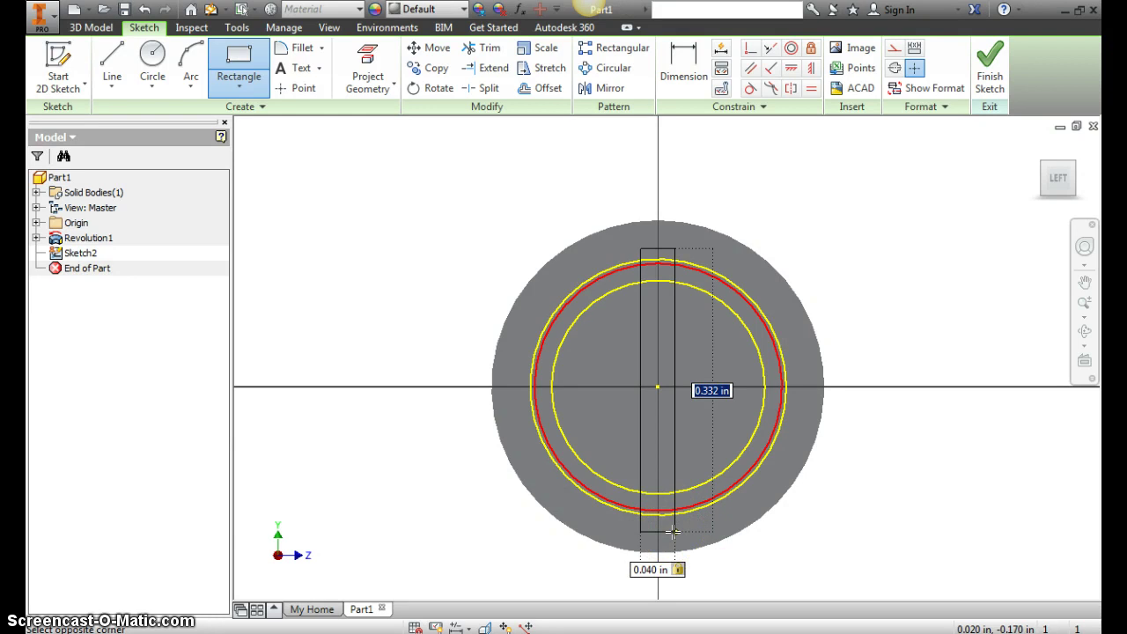
pyautogui.click(673, 533)
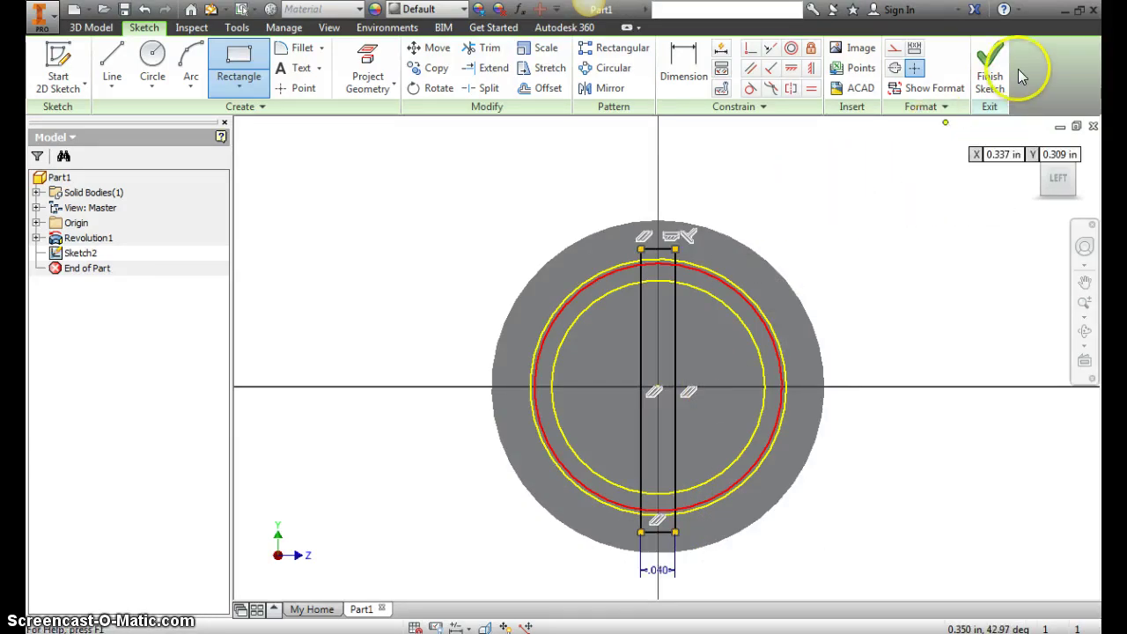
# Extrude the rectangle as a 0.2-deep cut in Direction 2 into the hollow end
pyautogui.click(992, 67)
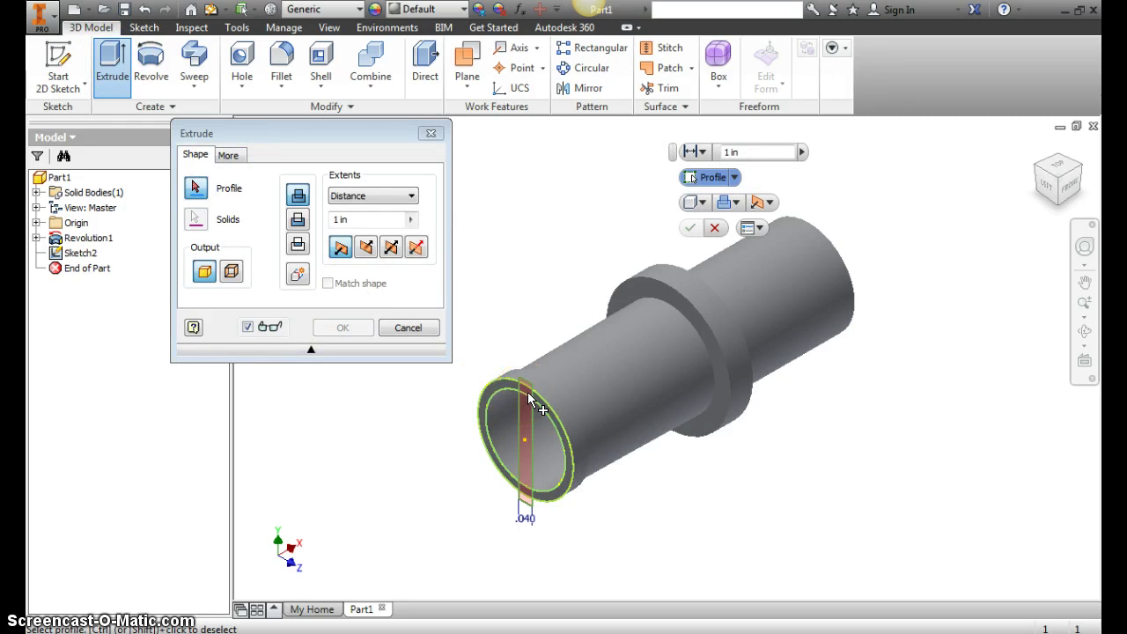
pyautogui.click(528, 398)
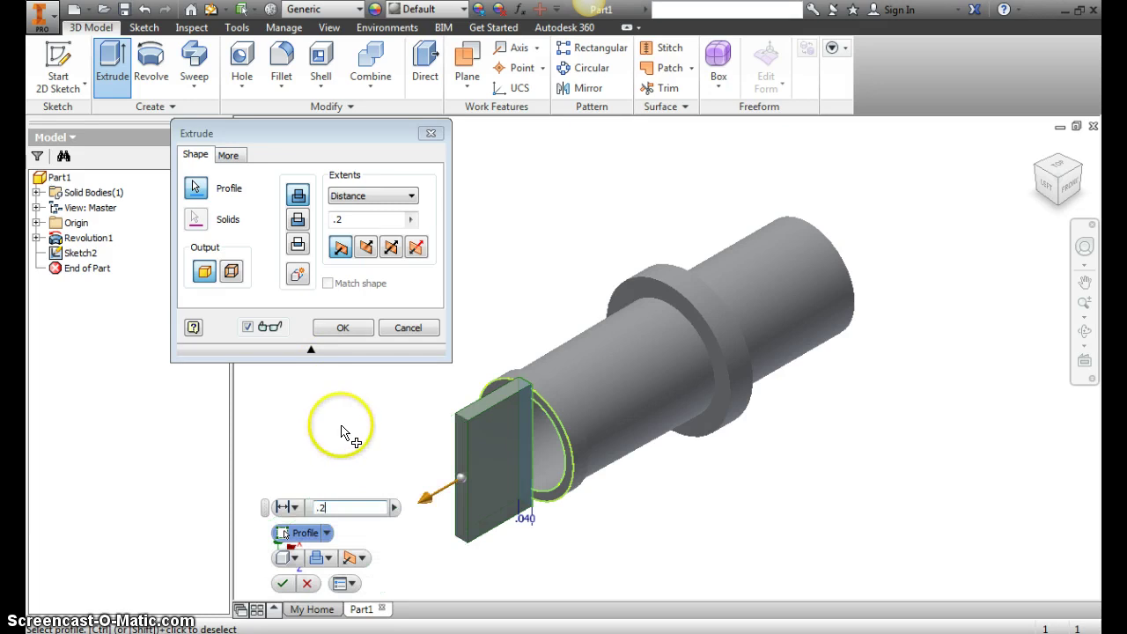
pyautogui.click(298, 222)
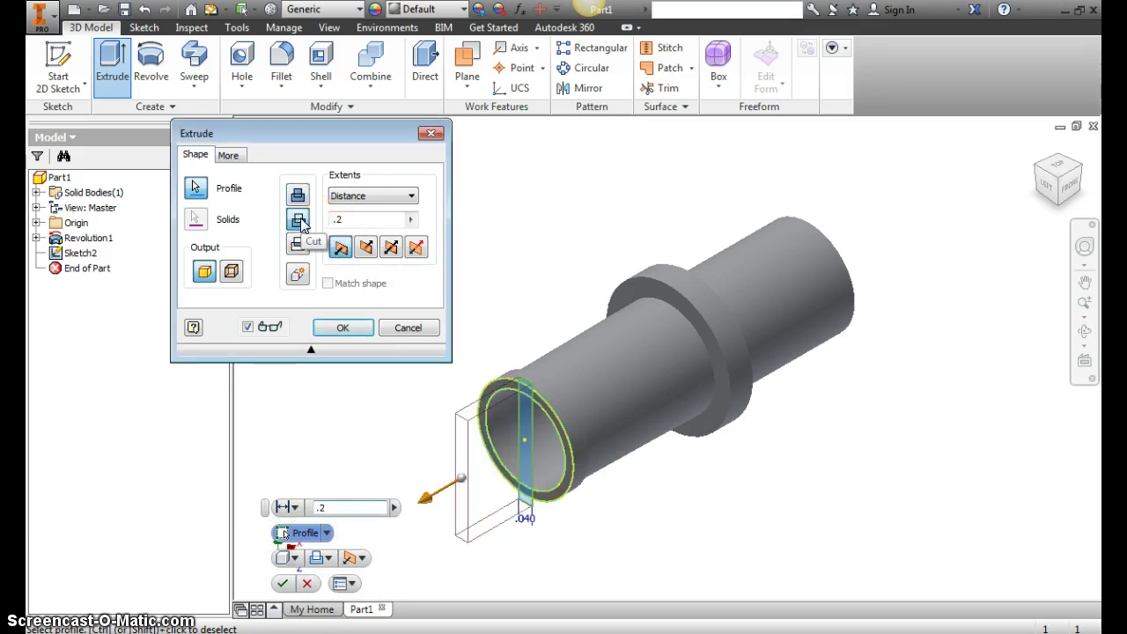
pyautogui.click(366, 250)
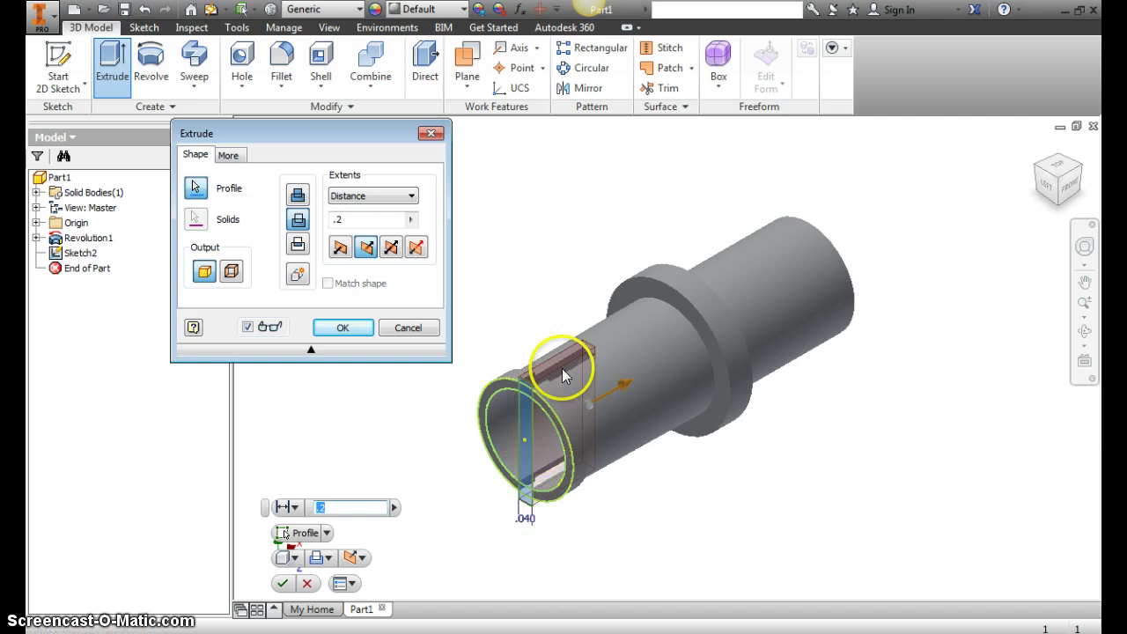
pyautogui.click(343, 329)
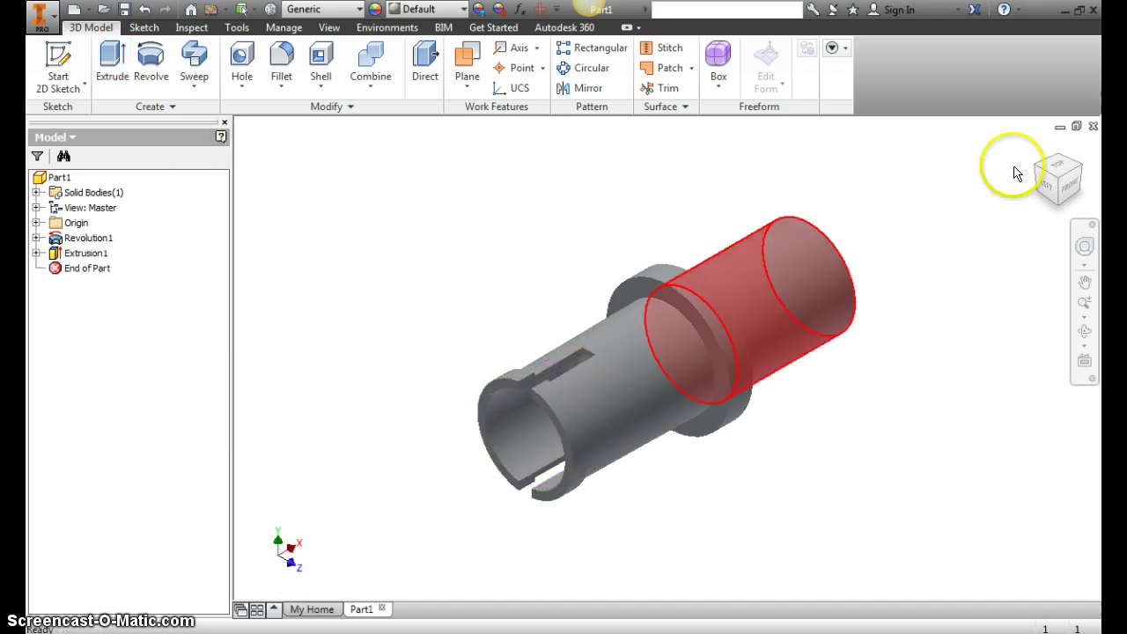
# Inspect the slotted axle from the side and home view, save the part, then return to Word
pyautogui.click(1057, 194)
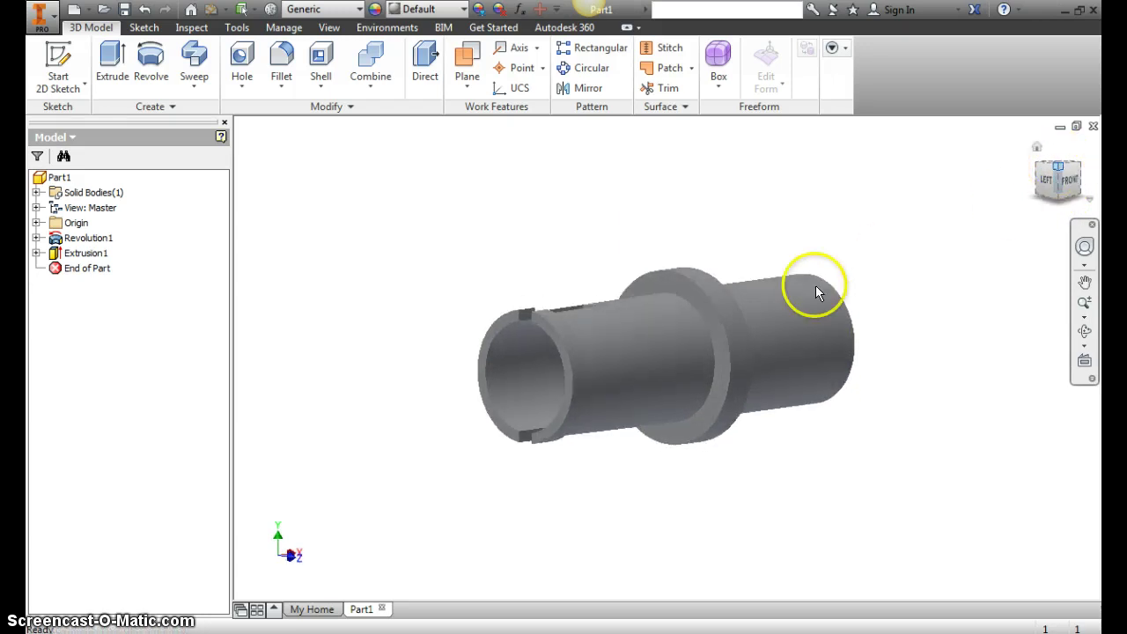
pyautogui.press('F6')
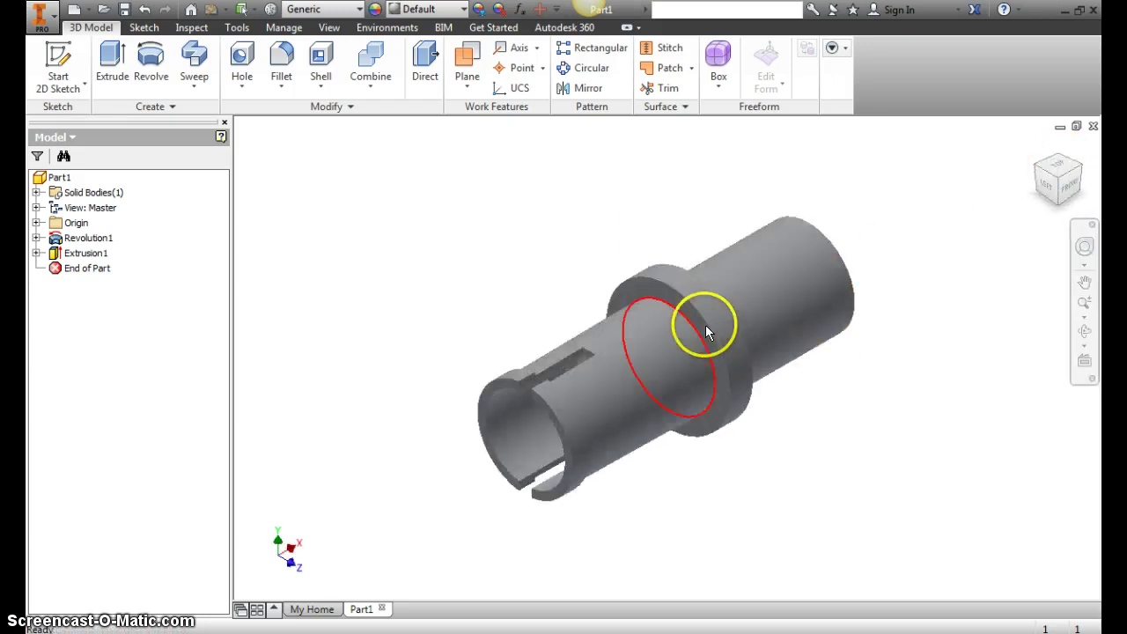
pyautogui.click(37, 21)
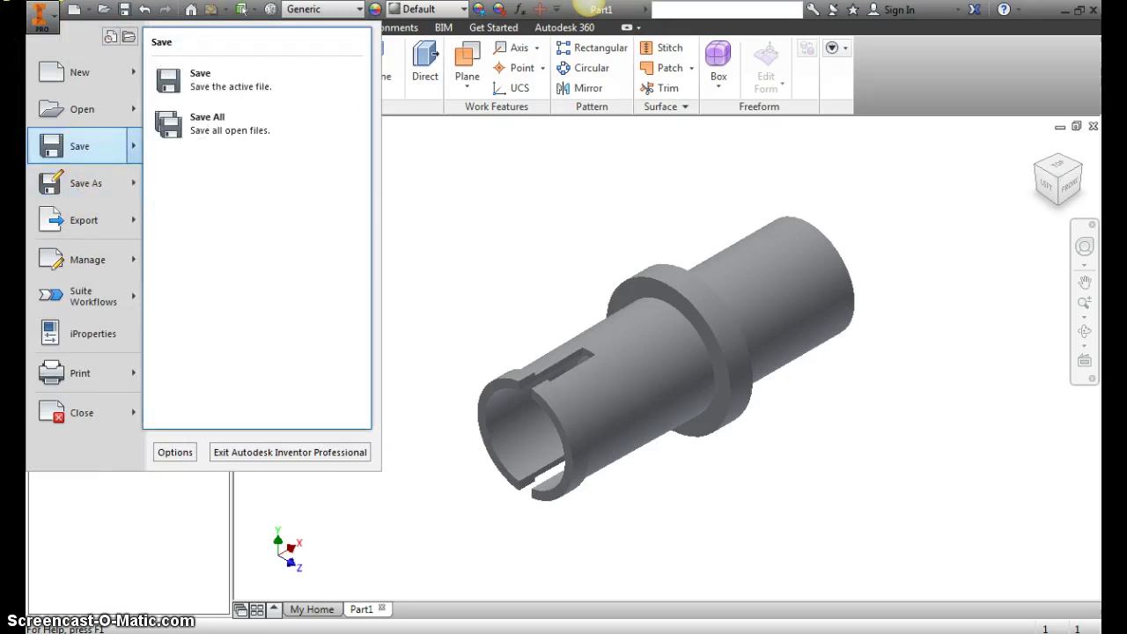
pyautogui.click(596, 8)
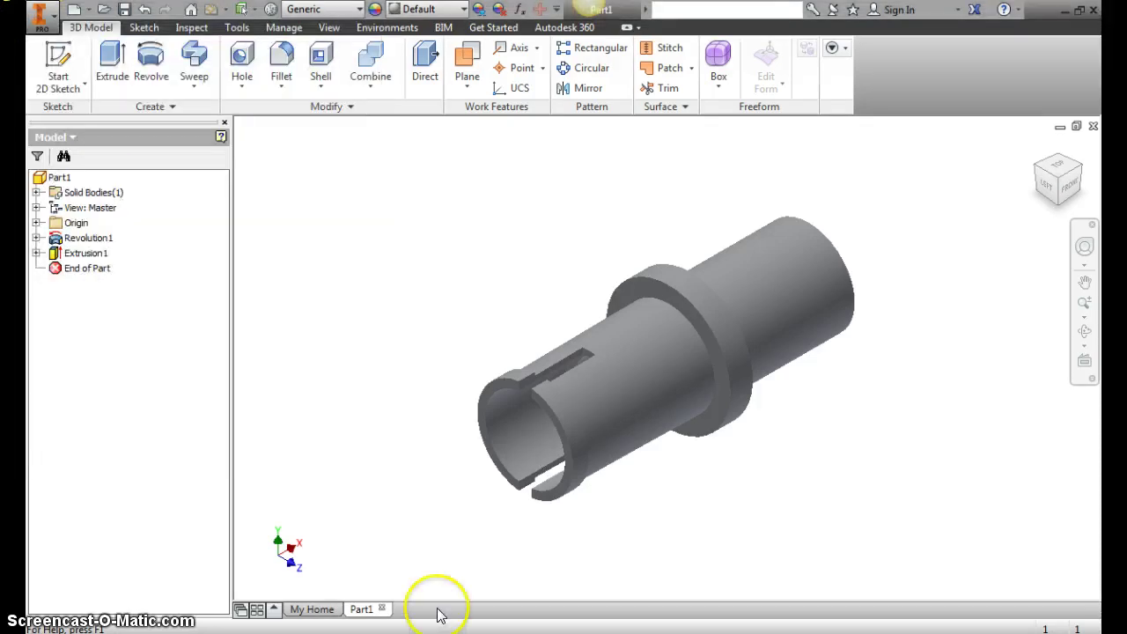
pyautogui.hotkey('alt', 'Tab')
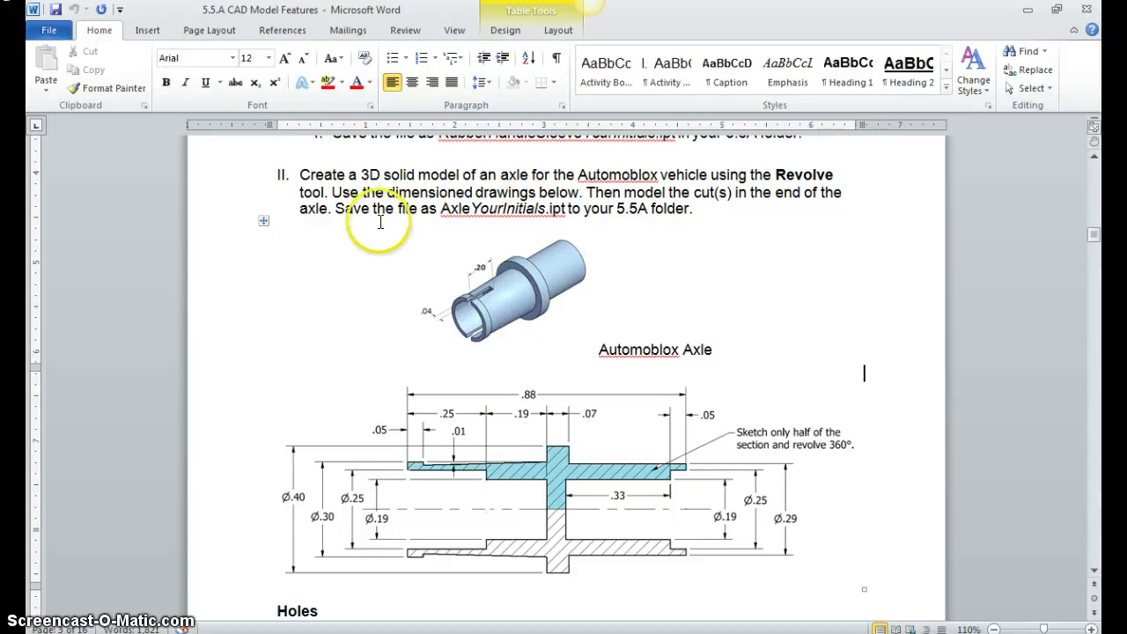